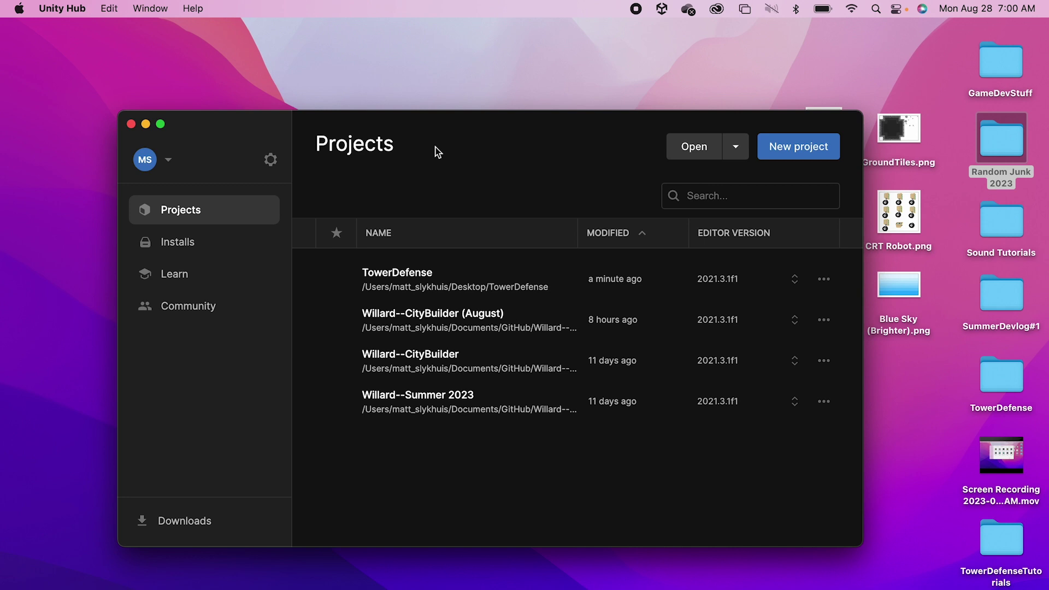
- Create a new 2D (URP) project named TowerDefenseGame in Unity Hub and open it
{"action": "left_click", "coordinate": [809, 151]}
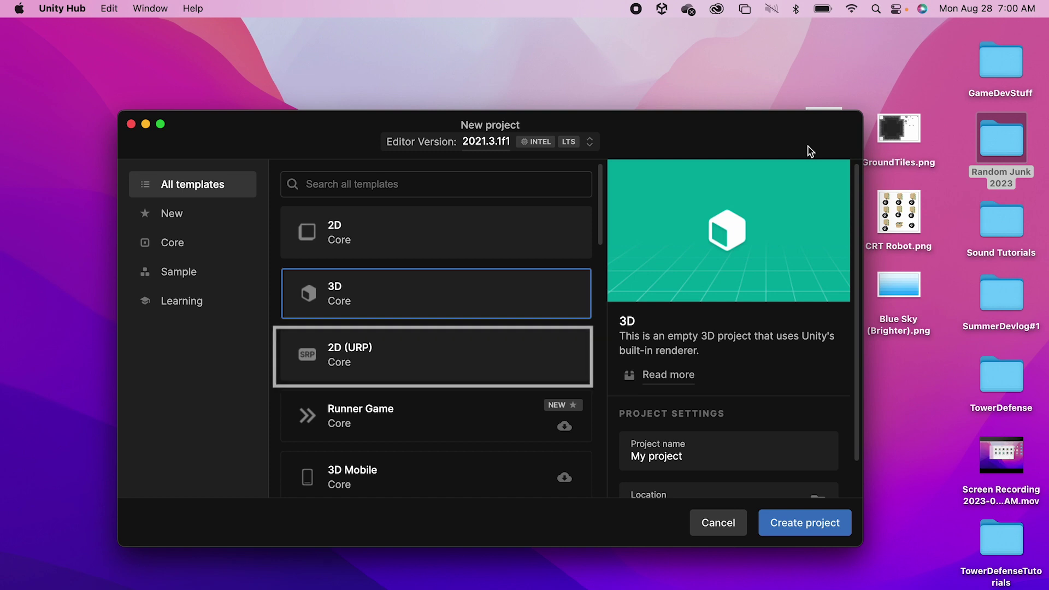
{"action": "left_click", "coordinate": [430, 363]}
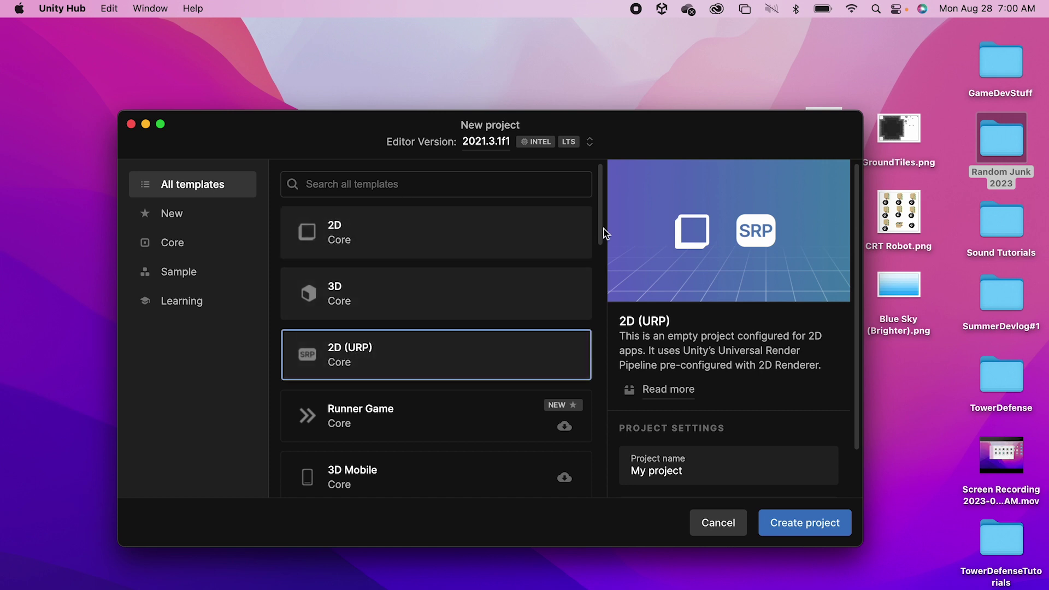
{"action": "scroll", "coordinate": [707, 445], "scroll_direction": "down", "scroll_amount": 2}
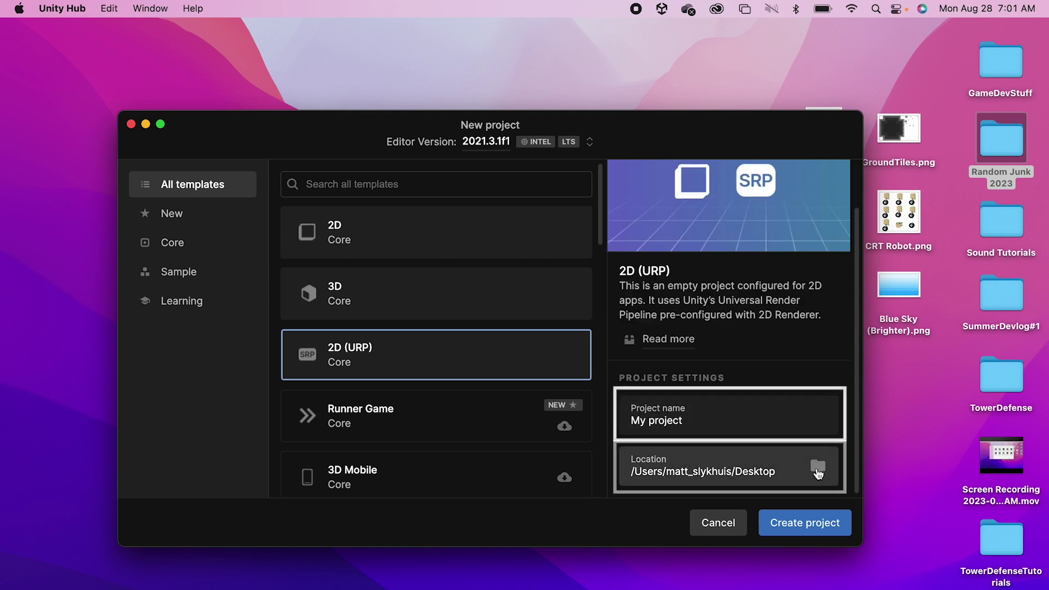
{"action": "left_click", "coordinate": [729, 426]}
{"action": "key", "text": "super+a"}
{"action": "type", "text": "TowerDefenseGame"}
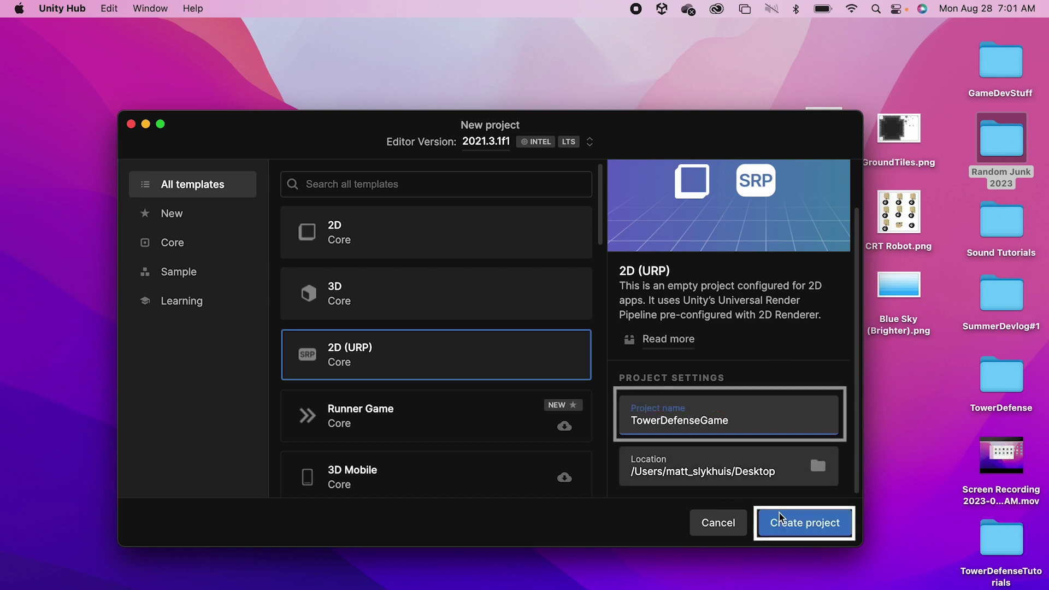
{"action": "left_click", "coordinate": [811, 525]}
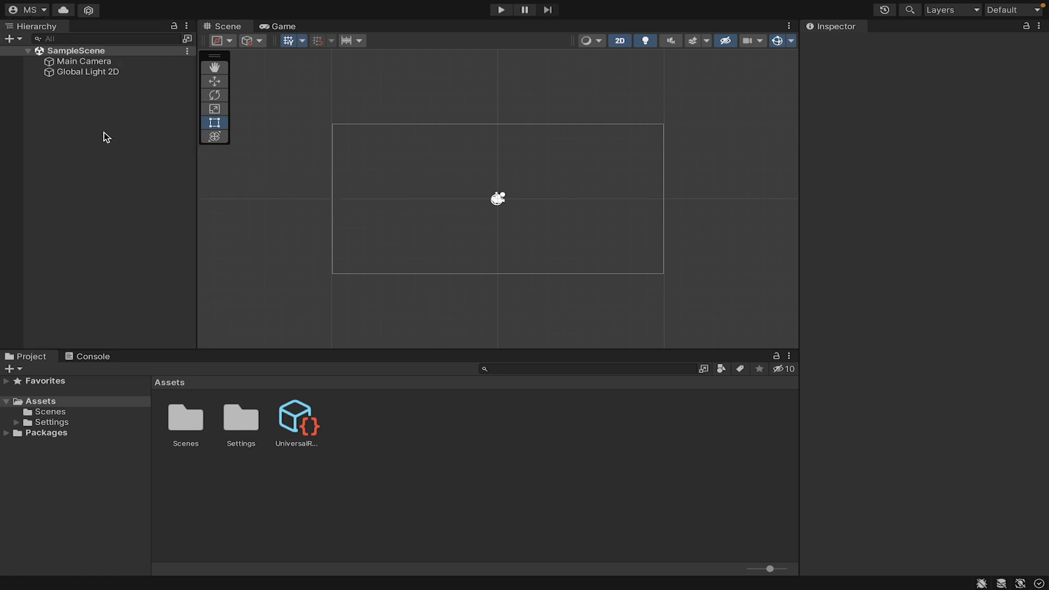
{"action": "left_click", "coordinate": [97, 61]}
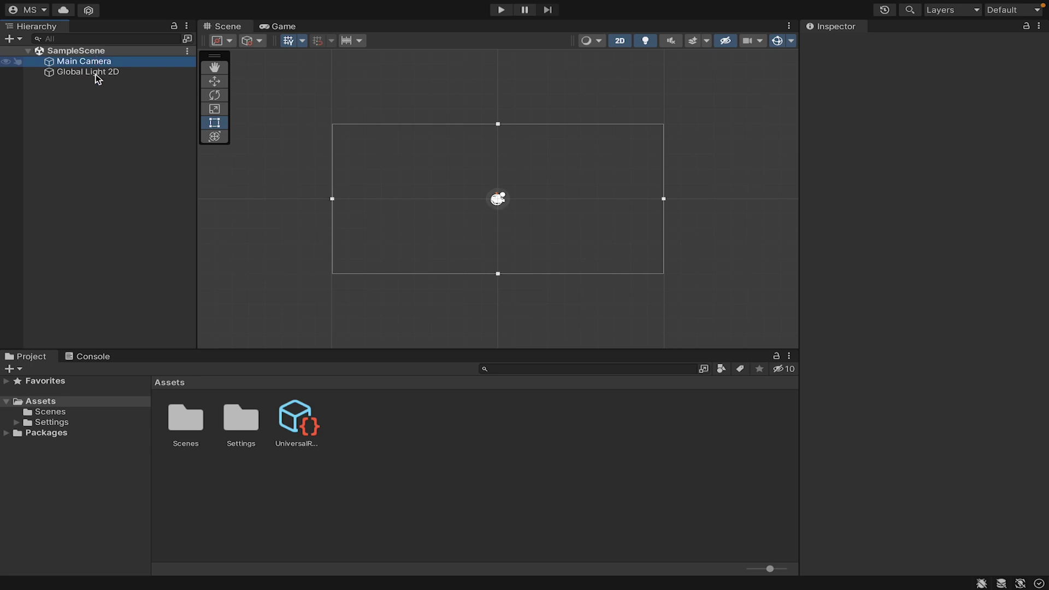
{"action": "left_click", "coordinate": [96, 74]}
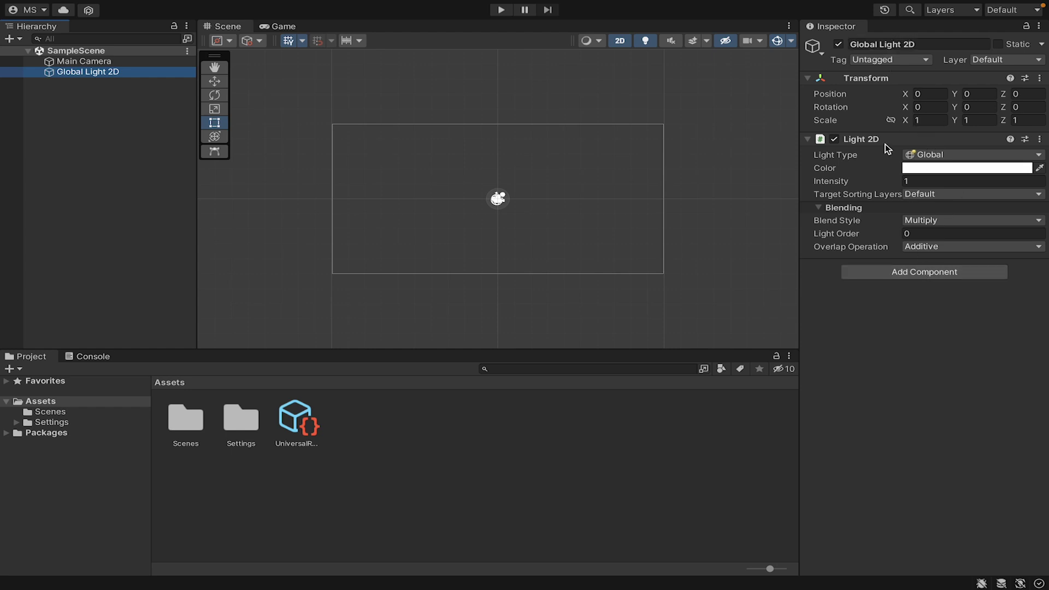
{"action": "left_click", "coordinate": [74, 62]}
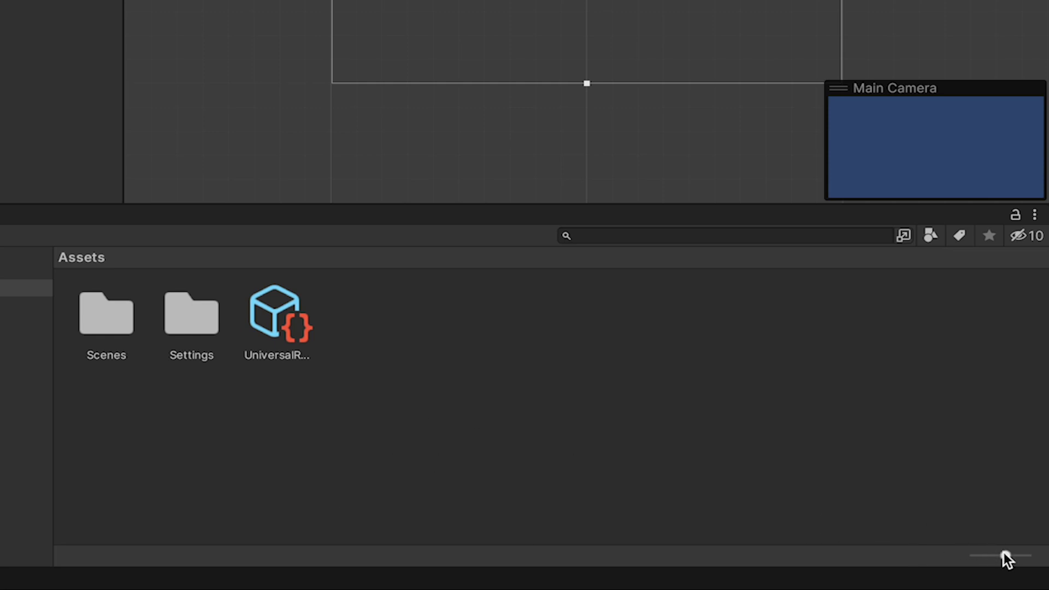
- Show Assets as a compact list, then create a Sprites folder there and open it
{"action": "left_click_drag", "start_coordinate": [1004, 554], "coordinate": [945, 554]}
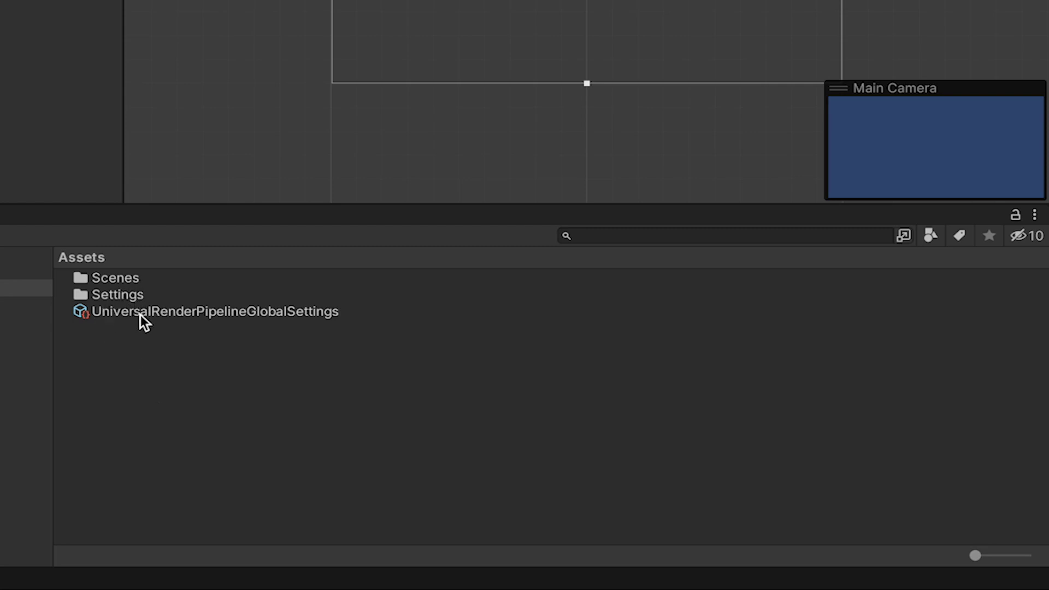
{"action": "right_click", "coordinate": [192, 460]}
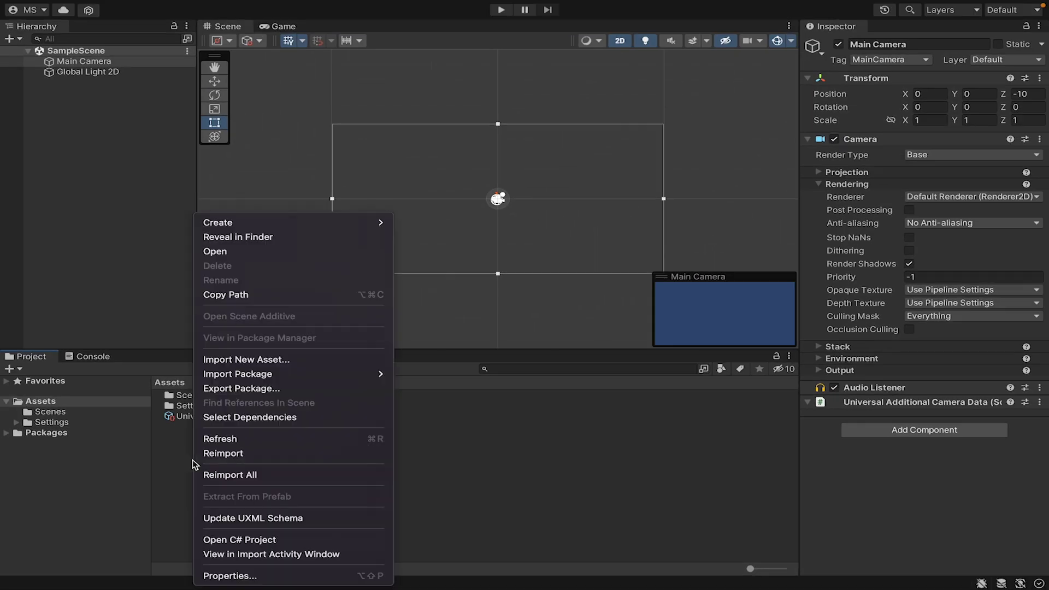
{"action": "mouse_move", "coordinate": [278, 221]}
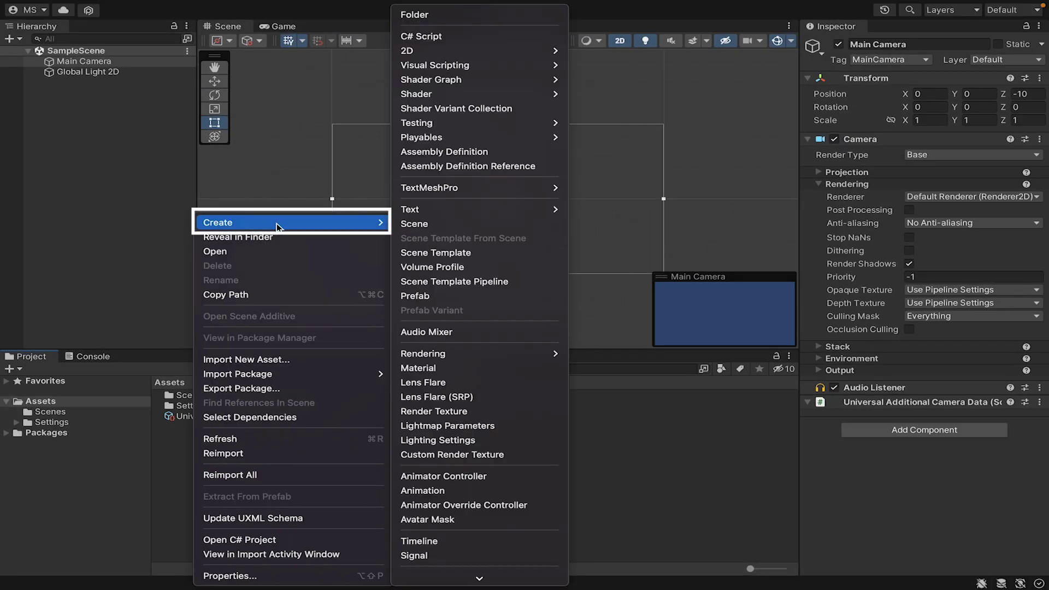
{"action": "left_click", "coordinate": [460, 21]}
{"action": "type", "text": "Sprites"}
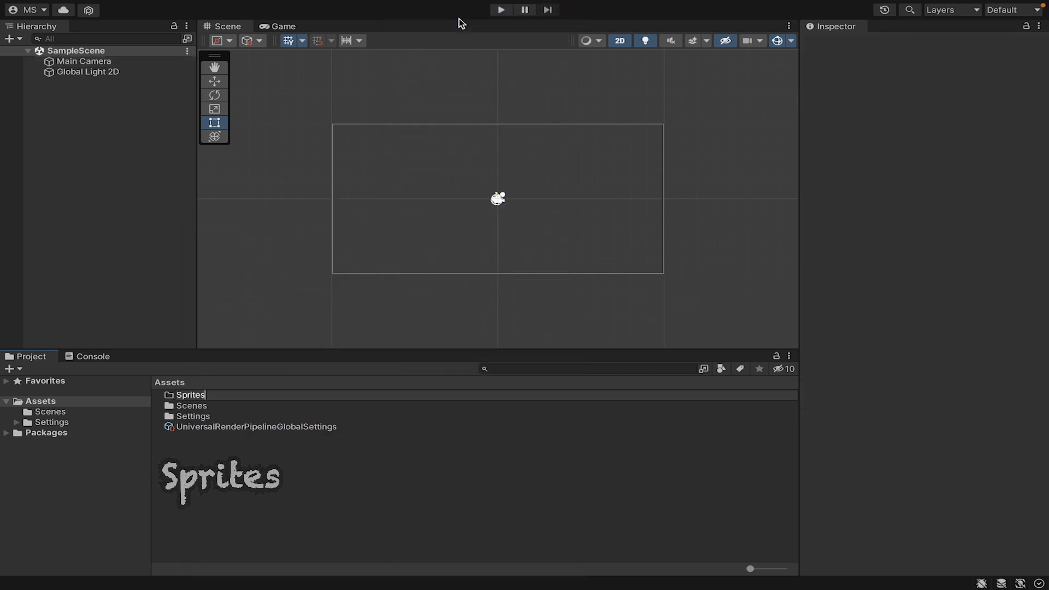
{"action": "key", "text": "Return"}
{"action": "double_click", "coordinate": [194, 417]}
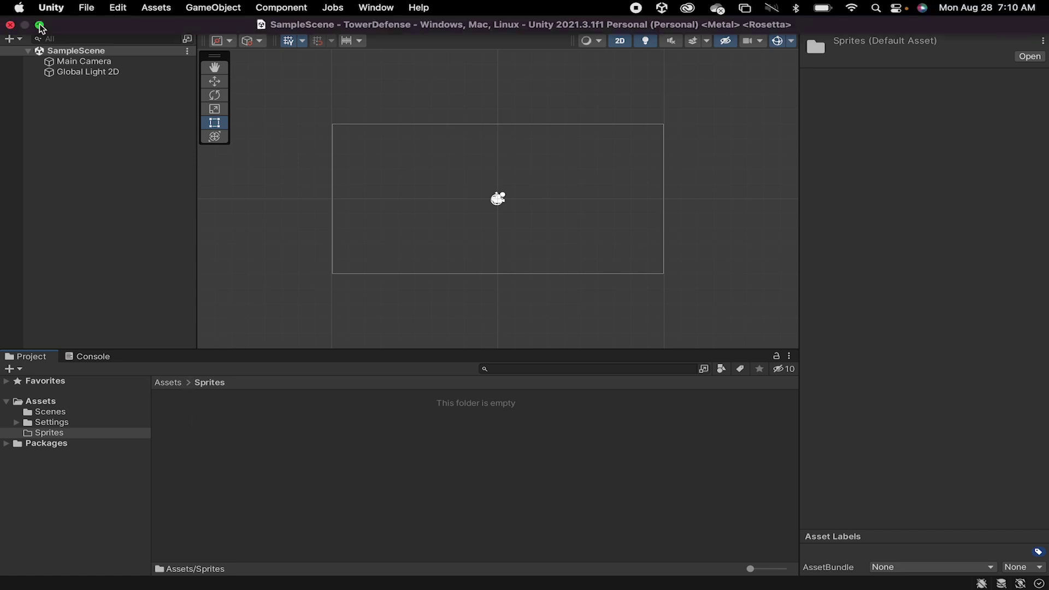
- Exit full screen and import Tower.png from the desktop into the Sprites folder
{"action": "left_click", "coordinate": [39, 25]}
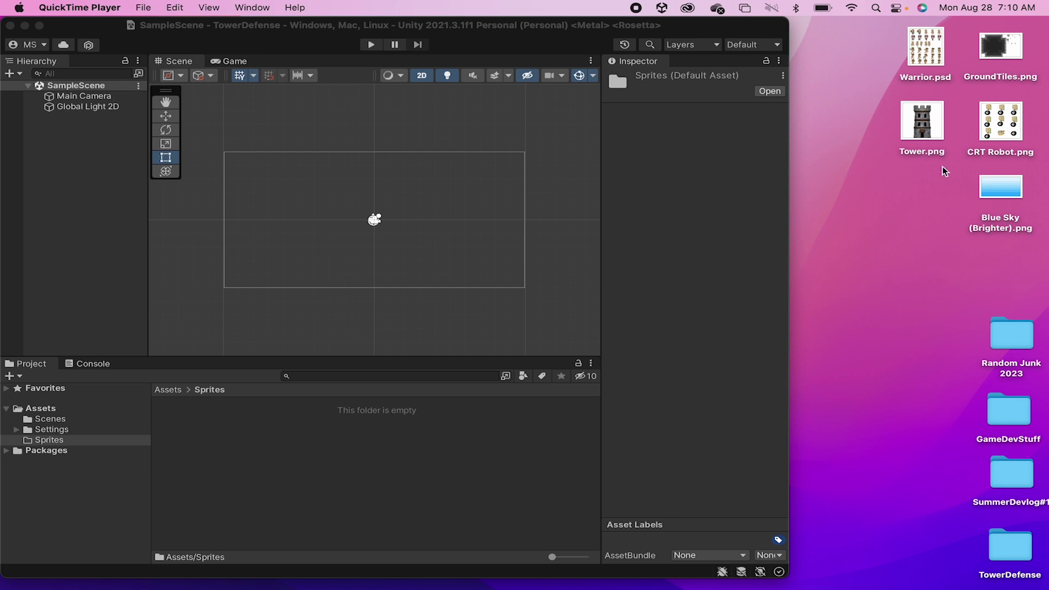
{"action": "left_click_drag", "start_coordinate": [929, 124], "coordinate": [403, 436]}
{"action": "left_click_drag", "start_coordinate": [340, 494], "coordinate": [295, 465]}
- Preview the CRT Robot.png sprite sheet, then import it into Sprites
{"action": "double_click", "coordinate": [1002, 124]}
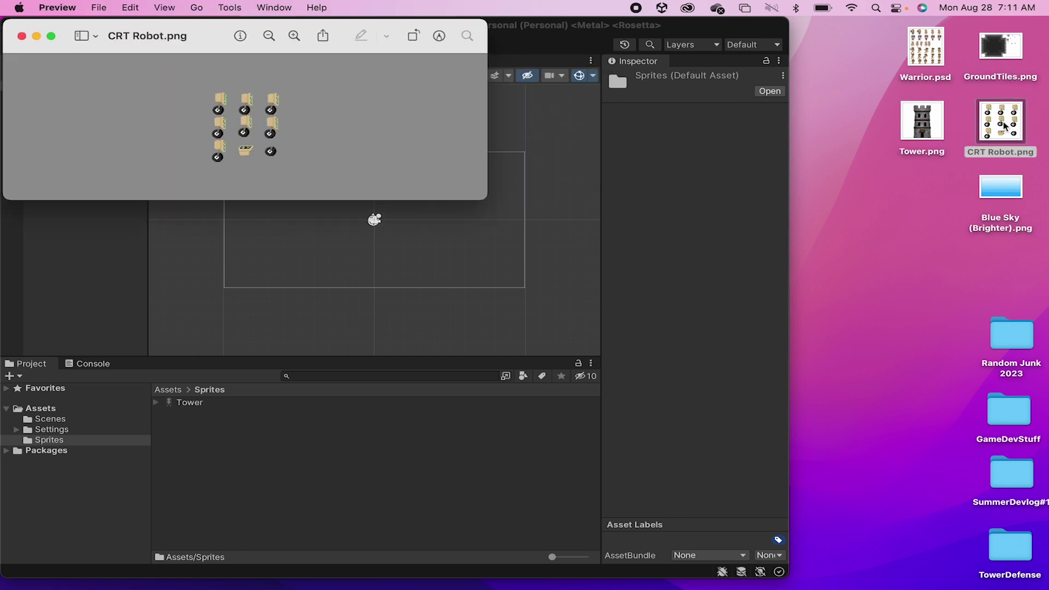
{"action": "left_click", "coordinate": [294, 36]}
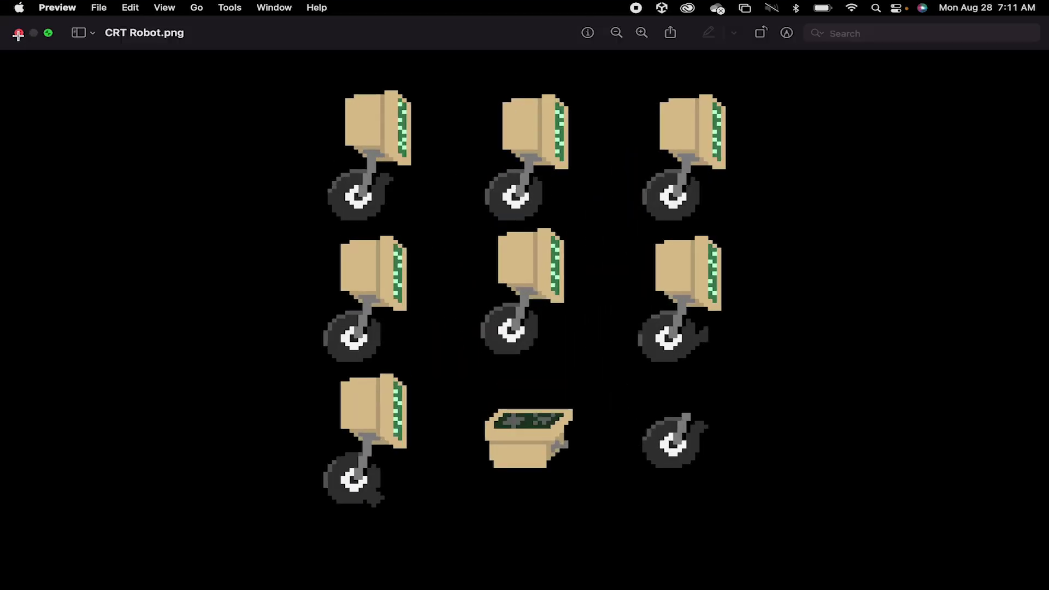
{"action": "left_click", "coordinate": [18, 34]}
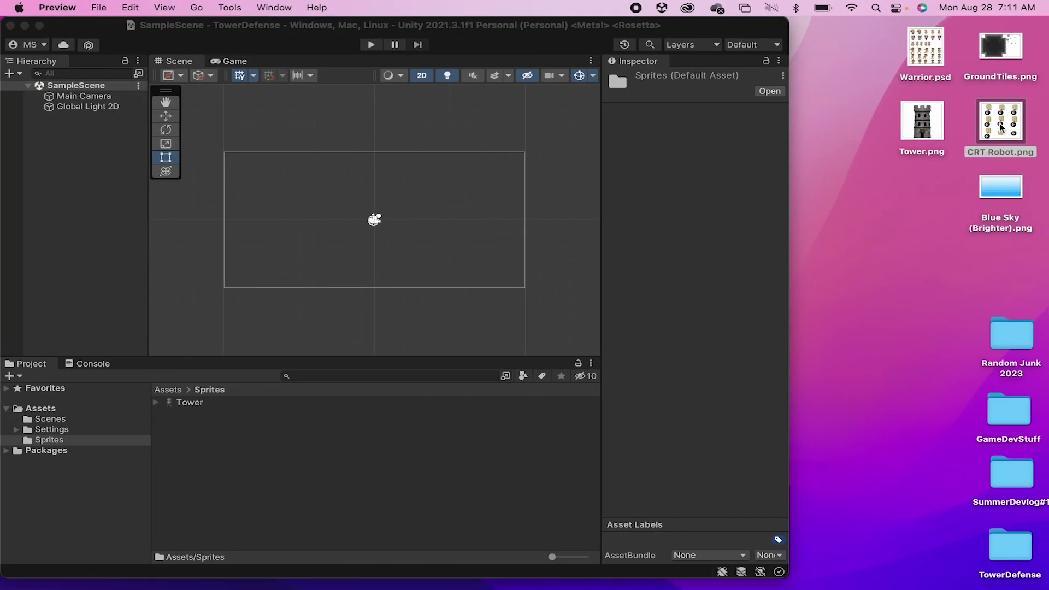
{"action": "left_click_drag", "start_coordinate": [1001, 126], "coordinate": [293, 465]}
- Preview GroundTiles.png full screen and zoomed, then import it into Sprites
{"action": "double_click", "coordinate": [1000, 46]}
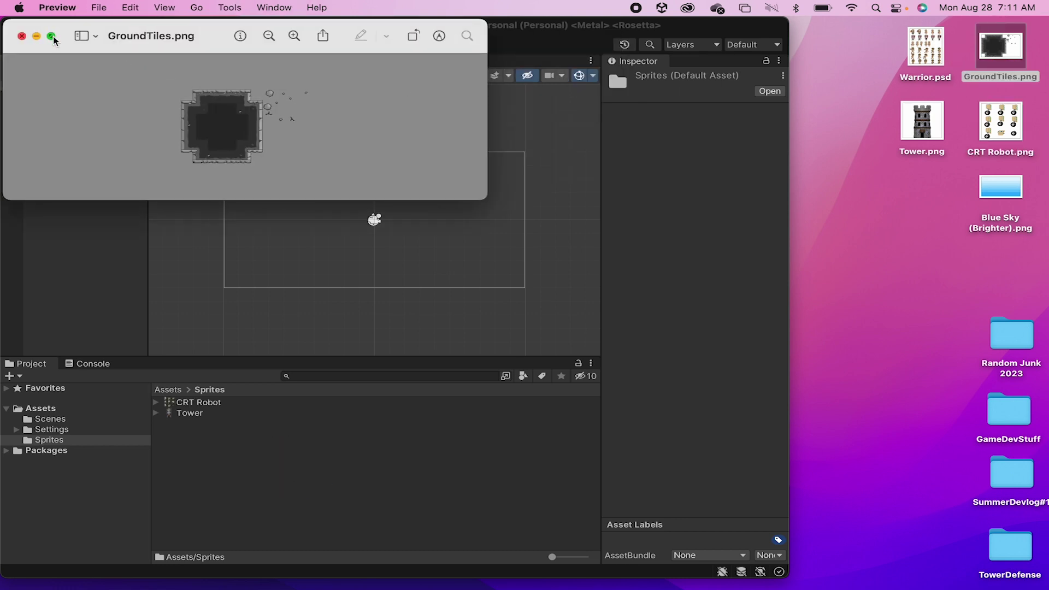
{"action": "left_click", "coordinate": [51, 36]}
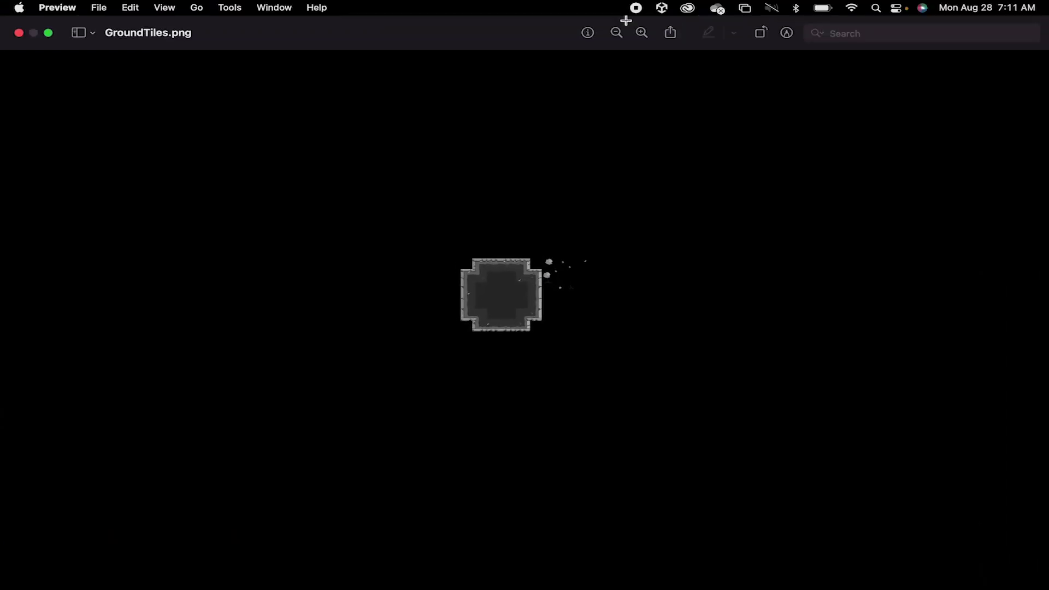
{"action": "left_click", "coordinate": [641, 32]}
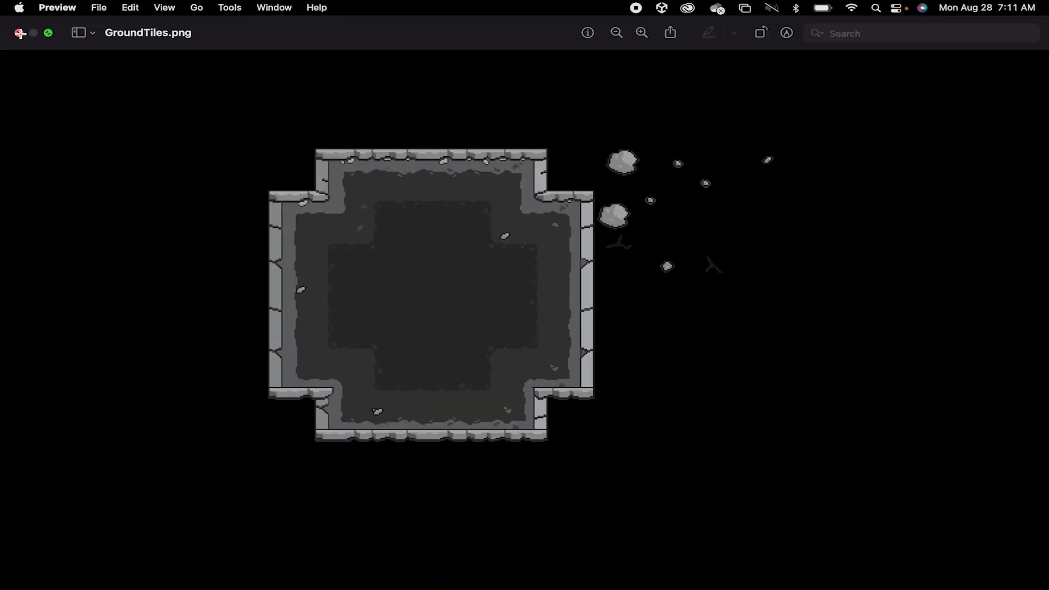
{"action": "left_click", "coordinate": [19, 33]}
{"action": "left_click_drag", "start_coordinate": [992, 57], "coordinate": [276, 480]}
- Preview the Blue Sky (Brighter) image and import it into Sprites
{"action": "double_click", "coordinate": [999, 185]}
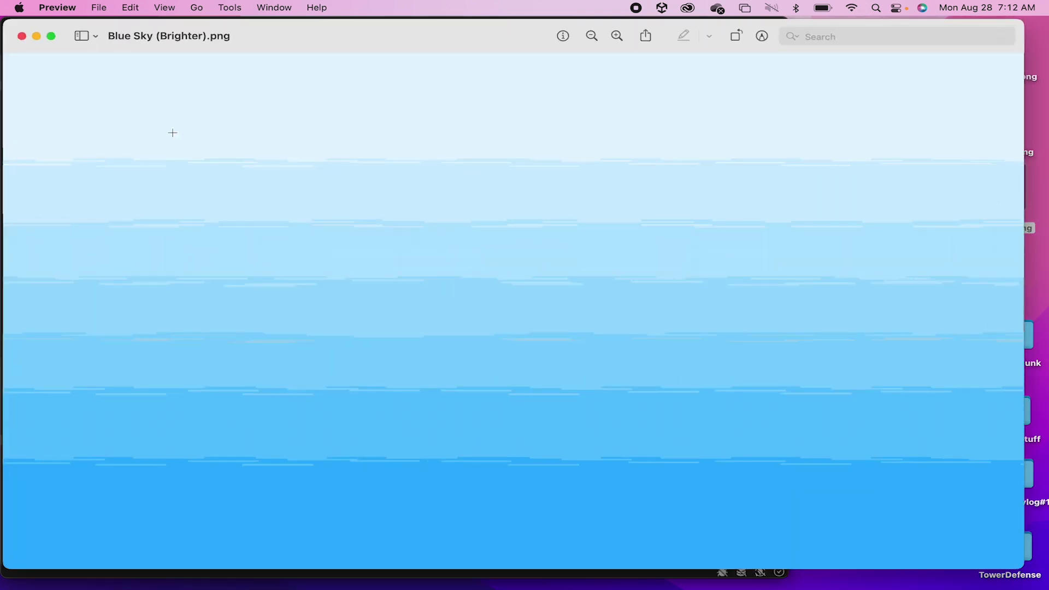
{"action": "left_click", "coordinate": [22, 36]}
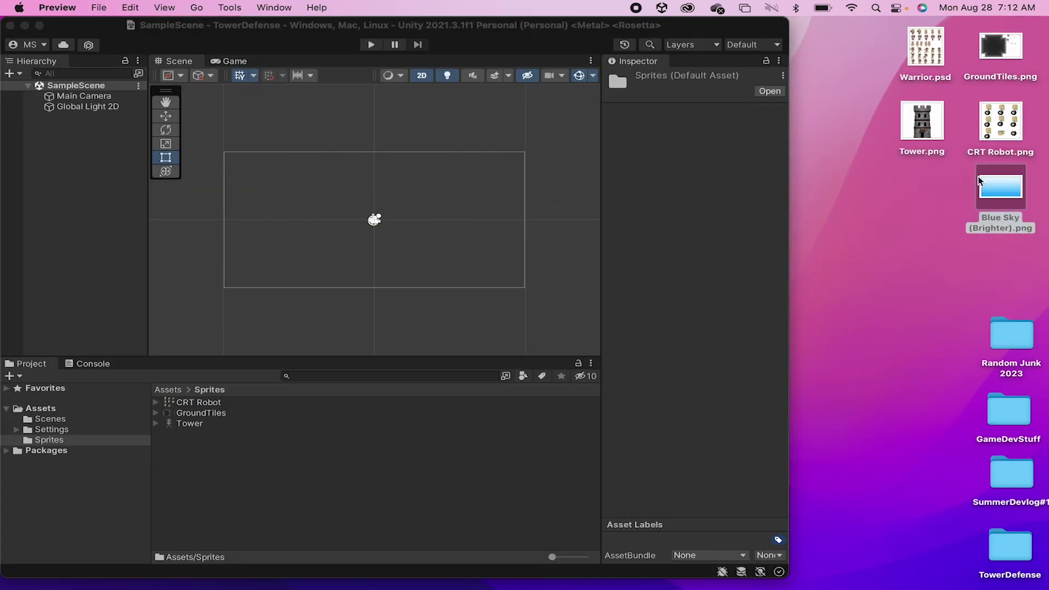
{"action": "left_click_drag", "start_coordinate": [1002, 189], "coordinate": [297, 502]}
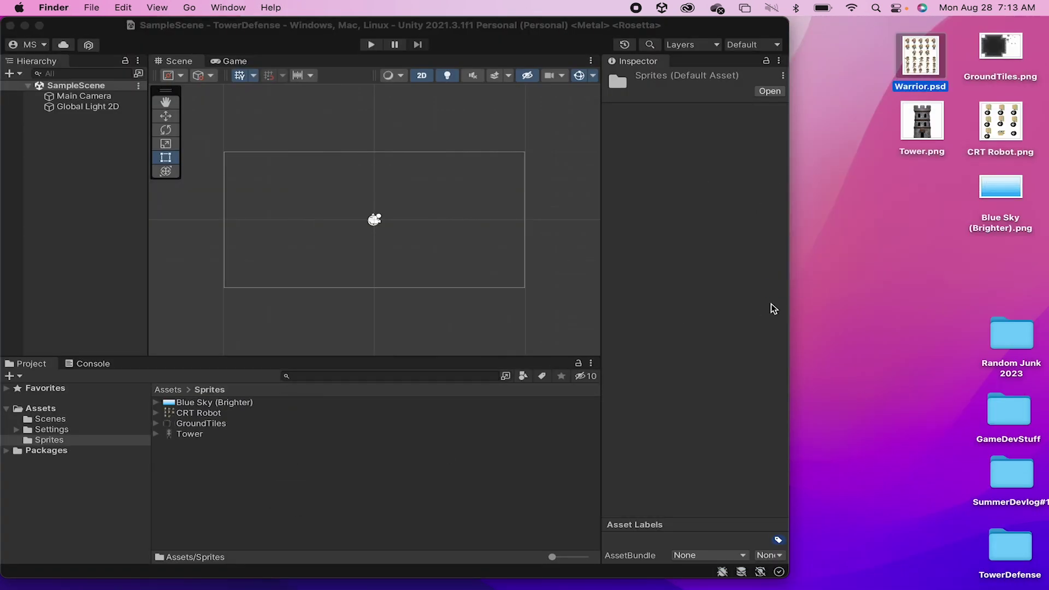
- Inspect the 210×252 px Warrior.psd walk sheet in Photoshop, then hide Photoshop
{"action": "double_click", "coordinate": [912, 62]}
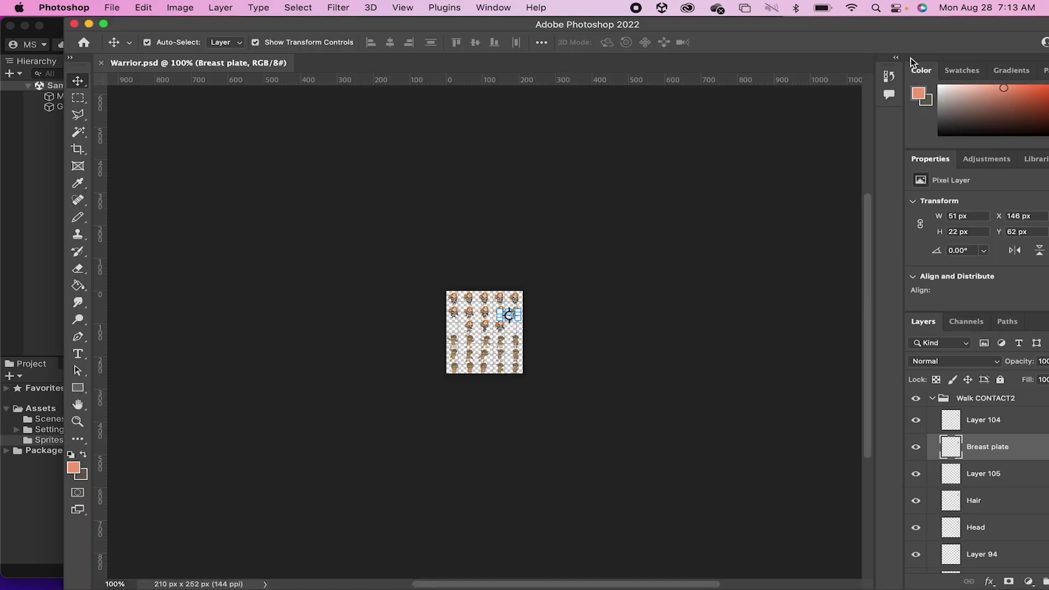
{"action": "scroll", "coordinate": [490, 295], "scroll_direction": "up", "scroll_amount": 10, "text": "alt"}
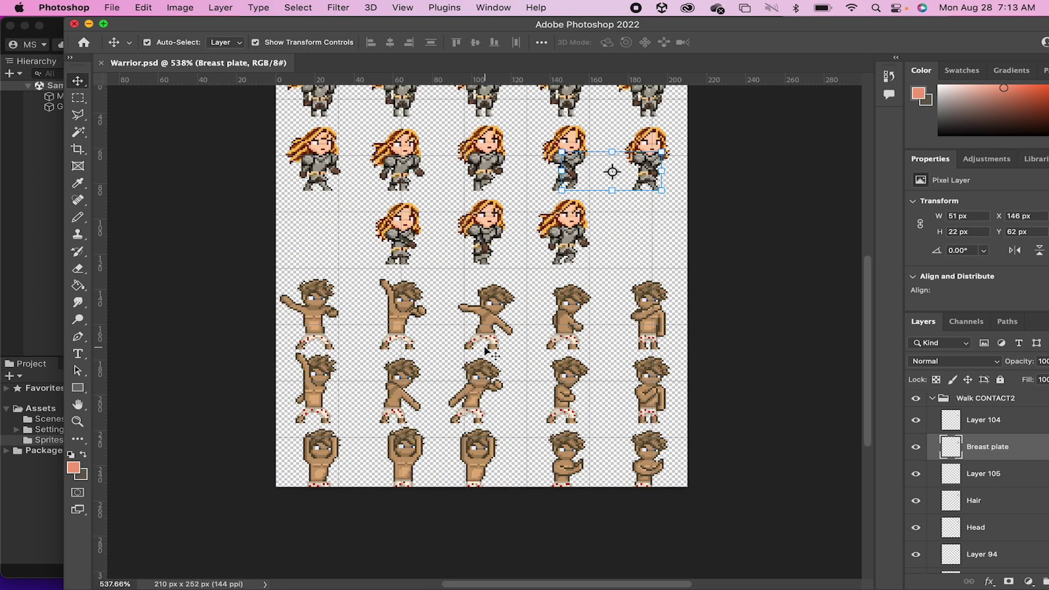
{"action": "scroll", "coordinate": [485, 350], "scroll_direction": "up", "scroll_amount": 5, "text": "alt"}
{"action": "scroll", "coordinate": [485, 349], "scroll_direction": "up", "scroll_amount": 3}
{"action": "scroll", "coordinate": [486, 350], "scroll_direction": "right", "scroll_amount": 1}
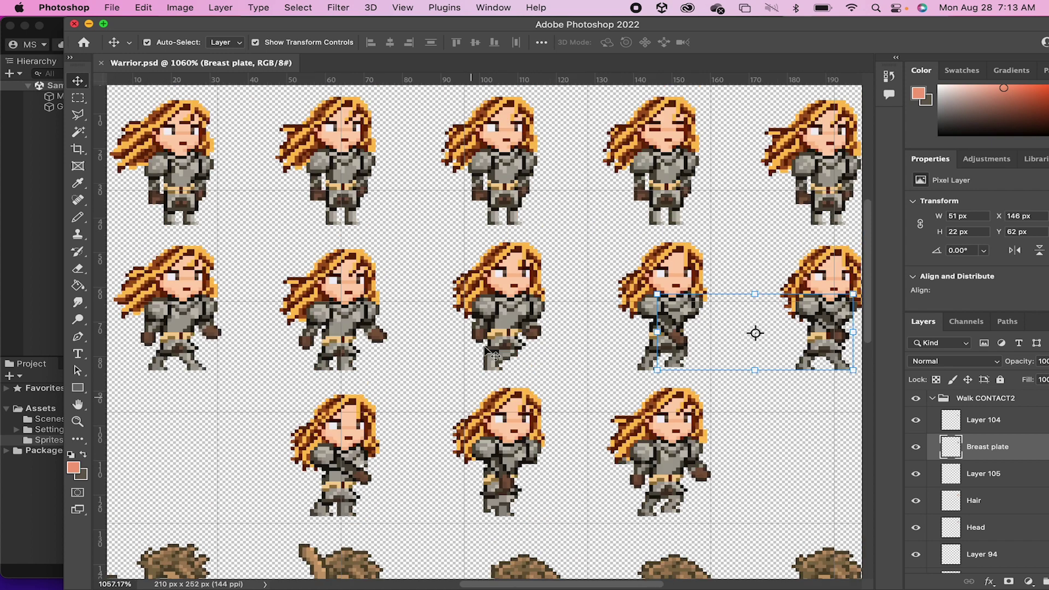
{"action": "left_click", "coordinate": [597, 215]}
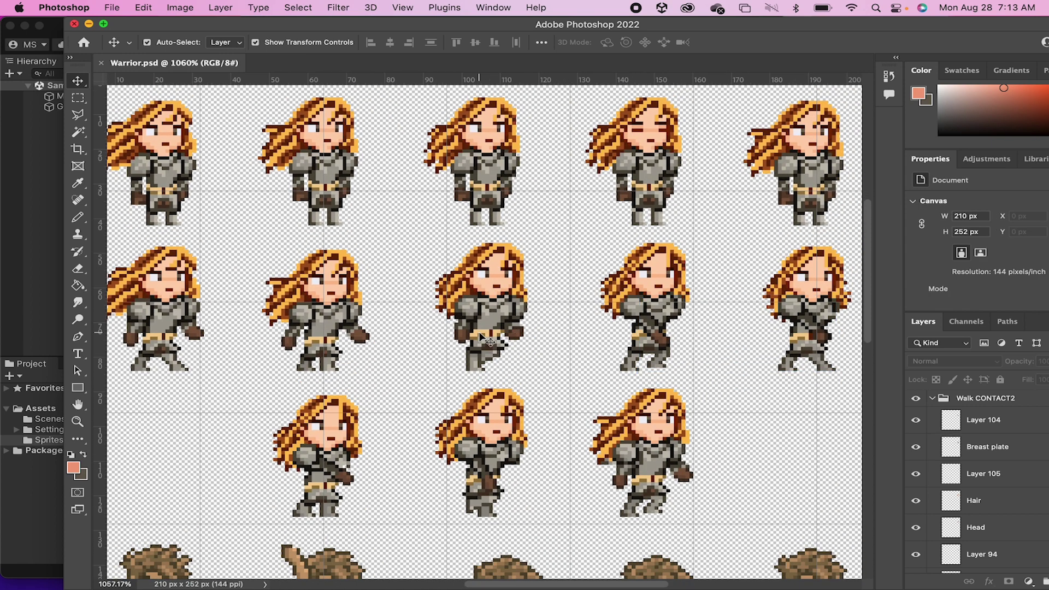
{"action": "scroll", "coordinate": [256, 265], "scroll_direction": "left", "scroll_amount": 5}
{"action": "scroll", "coordinate": [253, 265], "scroll_direction": "right", "scroll_amount": 3}
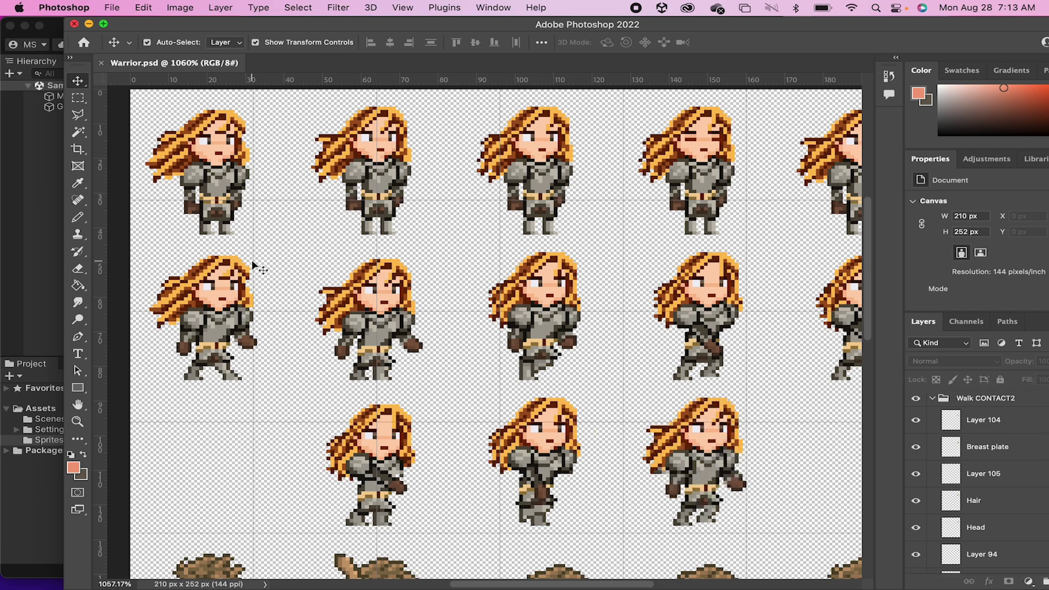
{"action": "scroll", "coordinate": [253, 265], "scroll_direction": "right", "scroll_amount": 3}
{"action": "scroll", "coordinate": [253, 265], "scroll_direction": "up", "scroll_amount": 2}
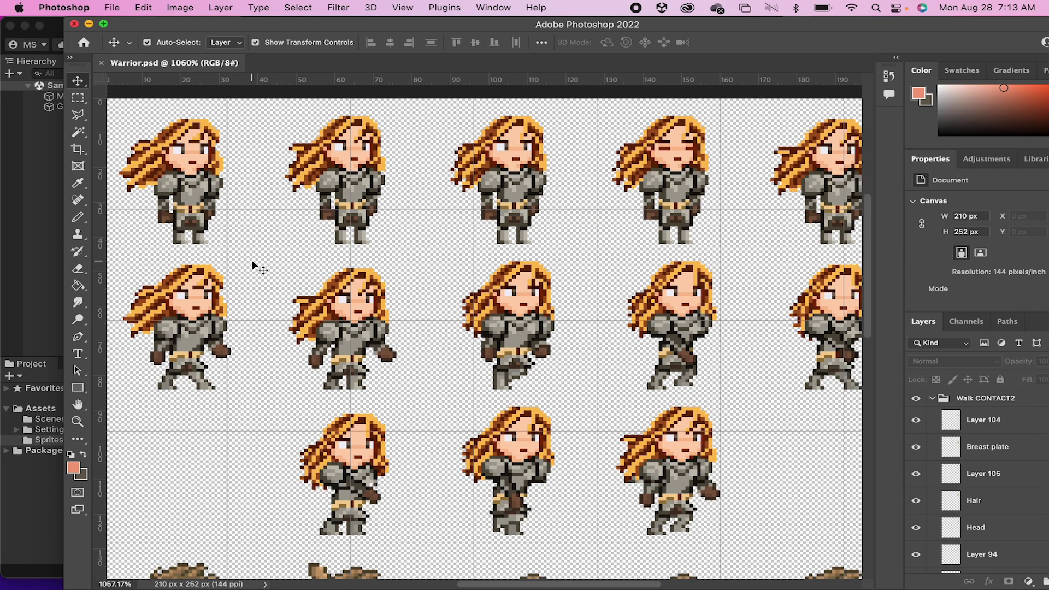
{"action": "key", "text": "super+m"}
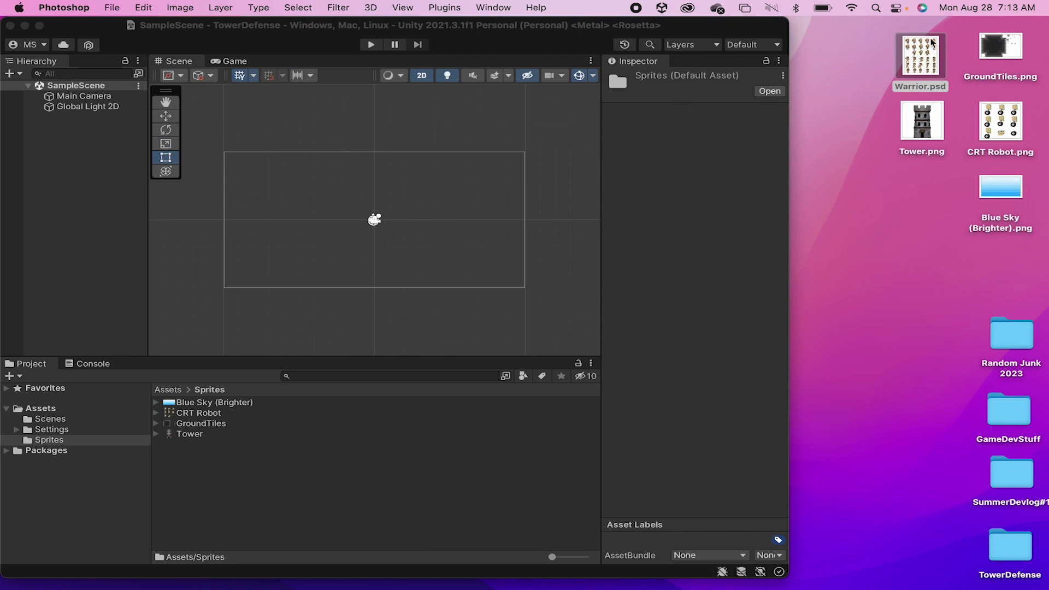
- Import Warrior.psd into Sprites and drag the Tower sprite into the Hierarchy as a scene object
{"action": "left_click_drag", "start_coordinate": [931, 42], "coordinate": [289, 447]}
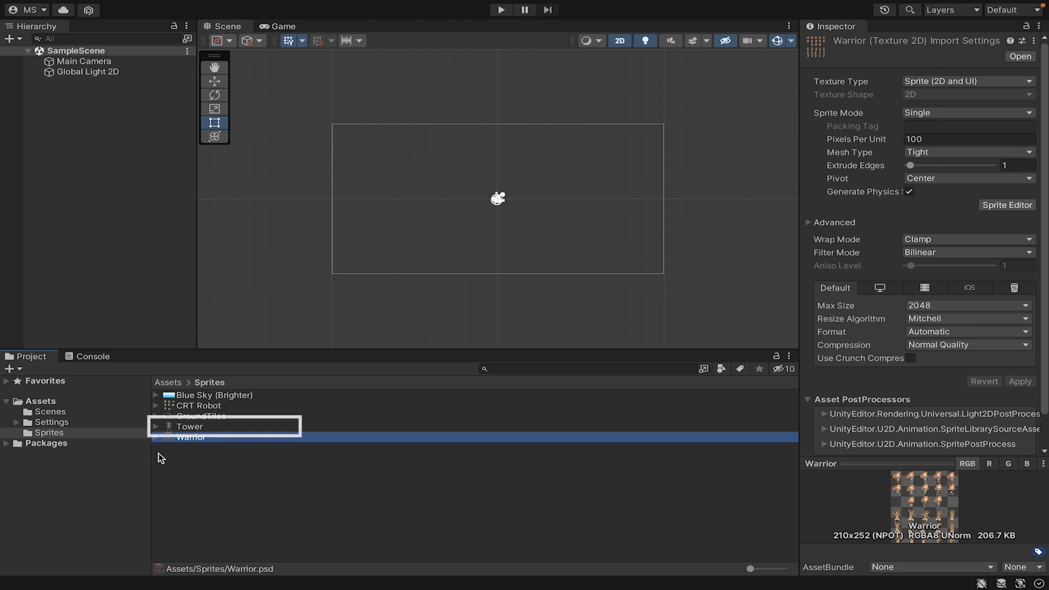
{"action": "left_click", "coordinate": [195, 426]}
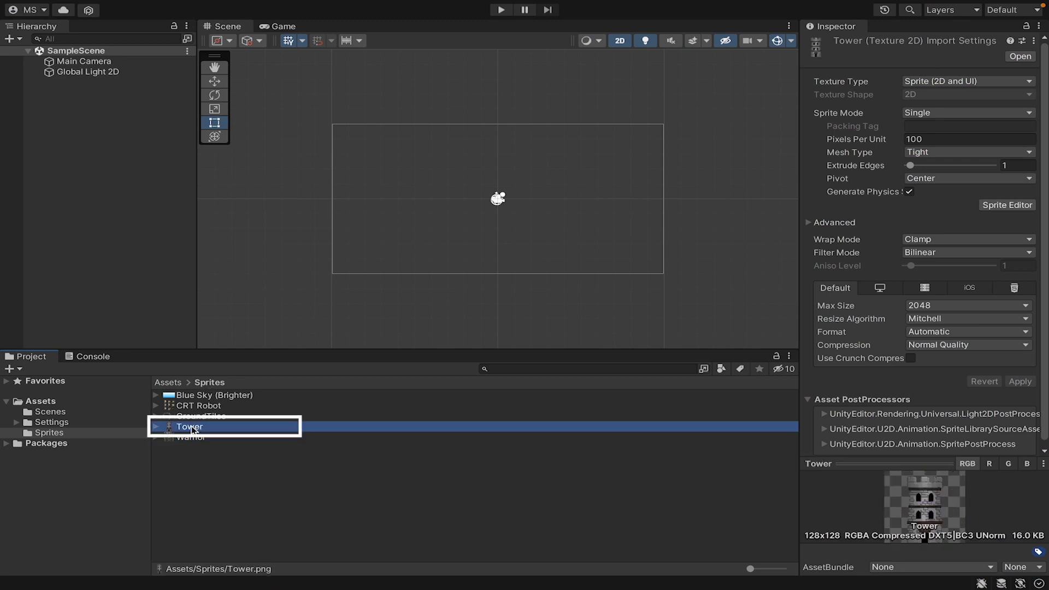
{"action": "mouse_move", "coordinate": [193, 429]}
{"action": "left_mouse_down"}
{"action": "mouse_move", "coordinate": [235, 316]}
{"action": "mouse_move", "coordinate": [109, 129]}
{"action": "mouse_move", "coordinate": [75, 97]}
{"action": "left_mouse_up"}
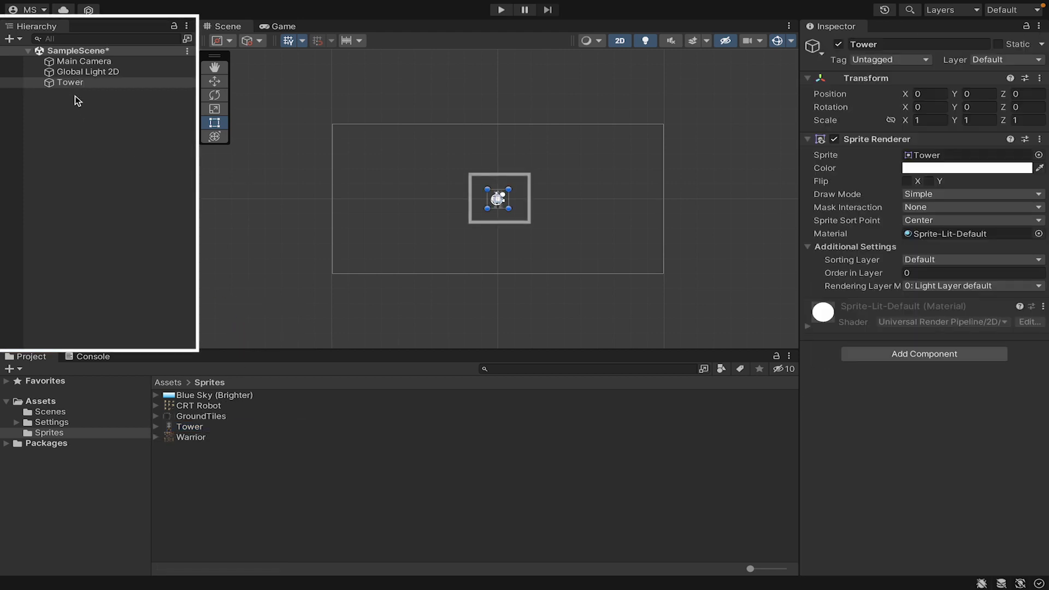
{"action": "left_click", "coordinate": [544, 198]}
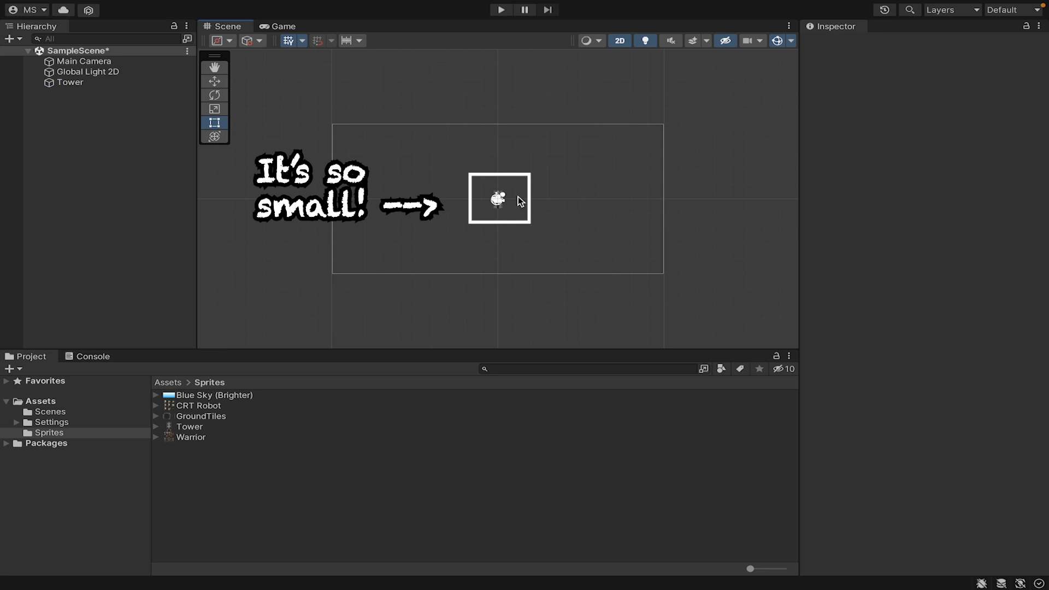
- Recentre the scene view and drag the Tower to the lower left with the Move Tool
{"action": "scroll", "coordinate": [518, 197], "scroll_direction": "up", "scroll_amount": 4}
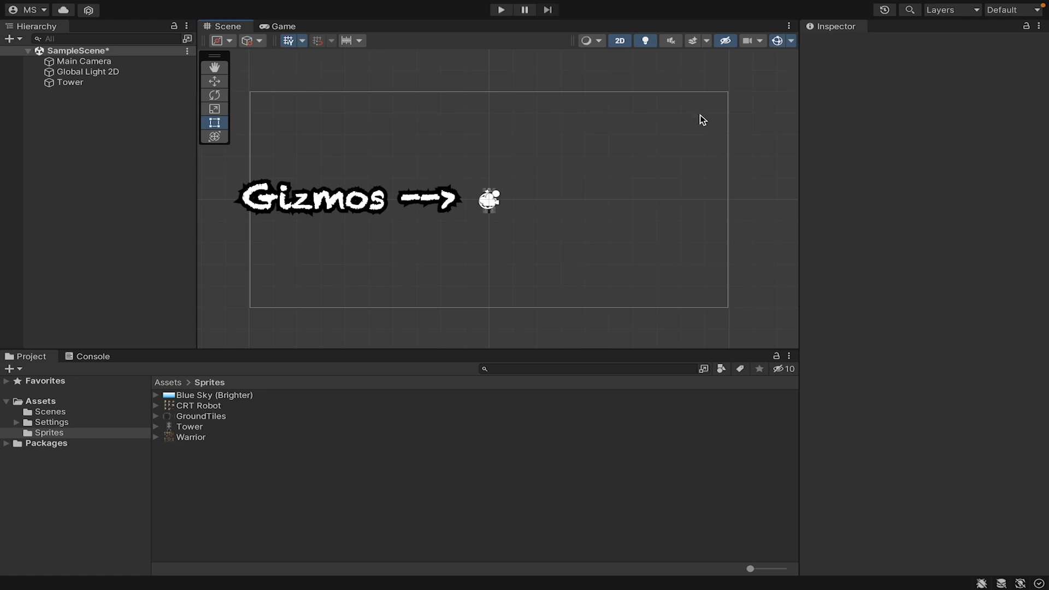
{"action": "left_click", "coordinate": [776, 41]}
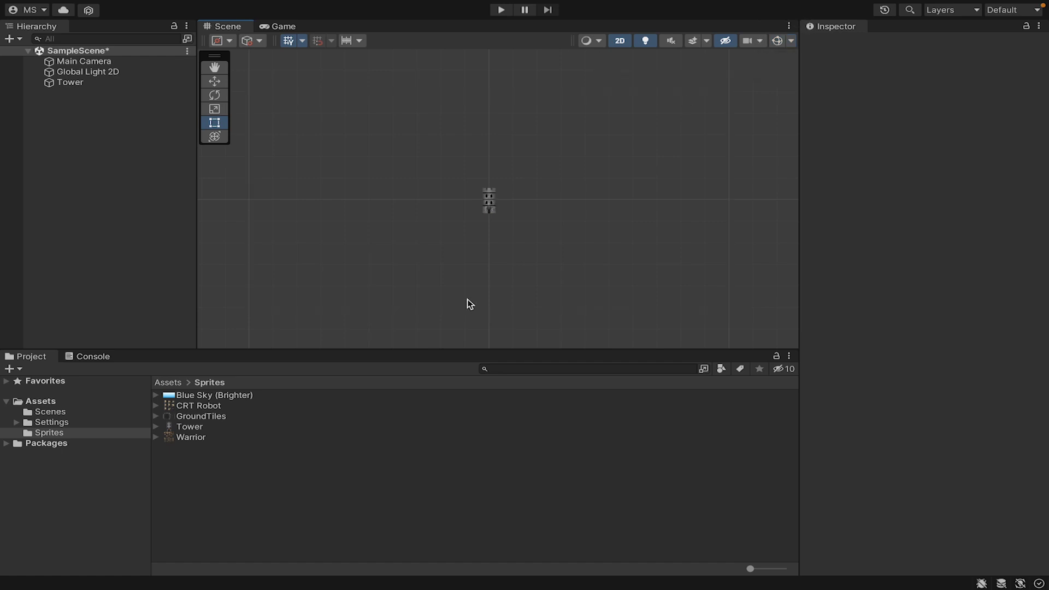
{"action": "scroll", "coordinate": [467, 300], "scroll_direction": "down", "scroll_amount": 3}
{"action": "middle_click_drag", "start_coordinate": [469, 305], "coordinate": [456, 263]}
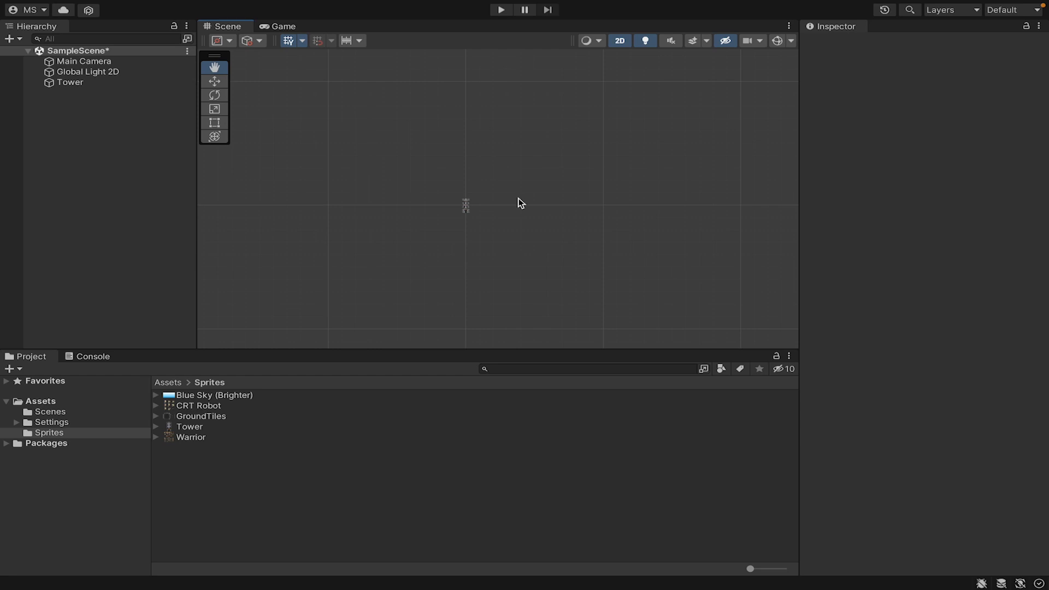
{"action": "left_click", "coordinate": [776, 41]}
{"action": "scroll", "coordinate": [452, 208], "scroll_direction": "up", "scroll_amount": 3}
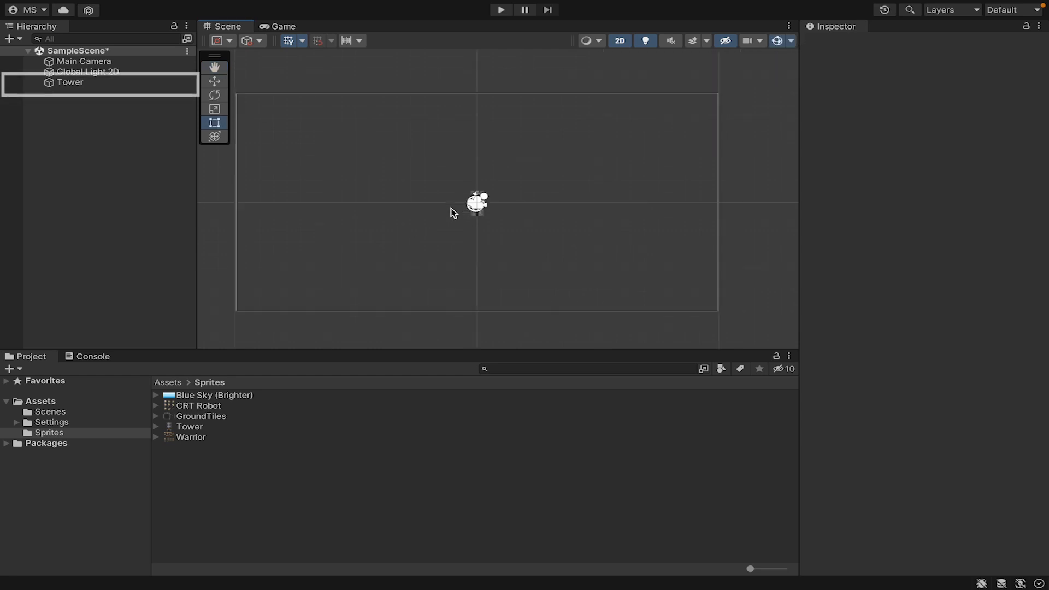
{"action": "left_click", "coordinate": [87, 81]}
{"action": "key", "text": "w"}
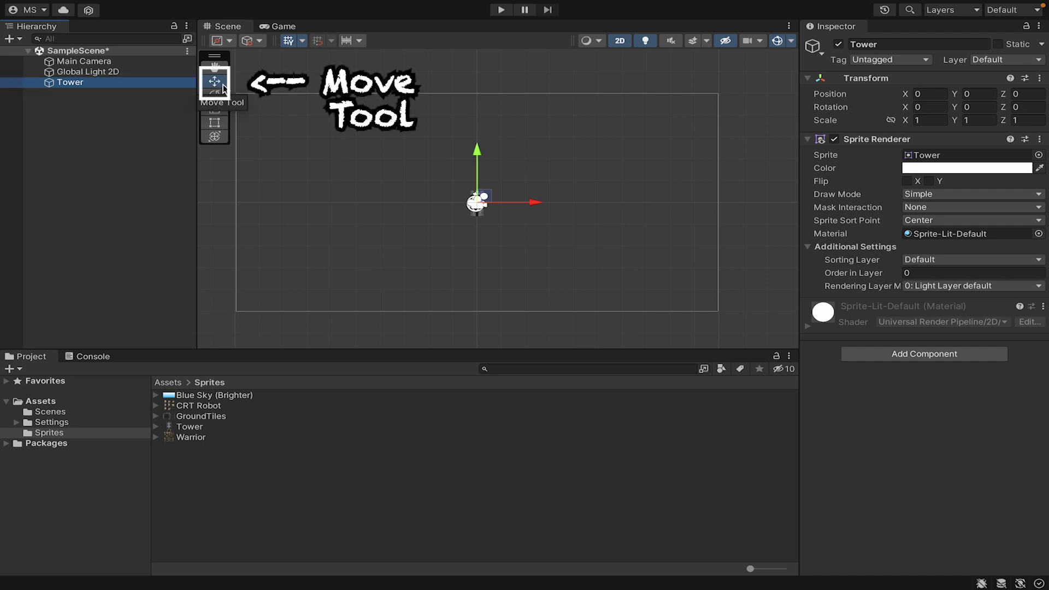
{"action": "left_click", "coordinate": [483, 195]}
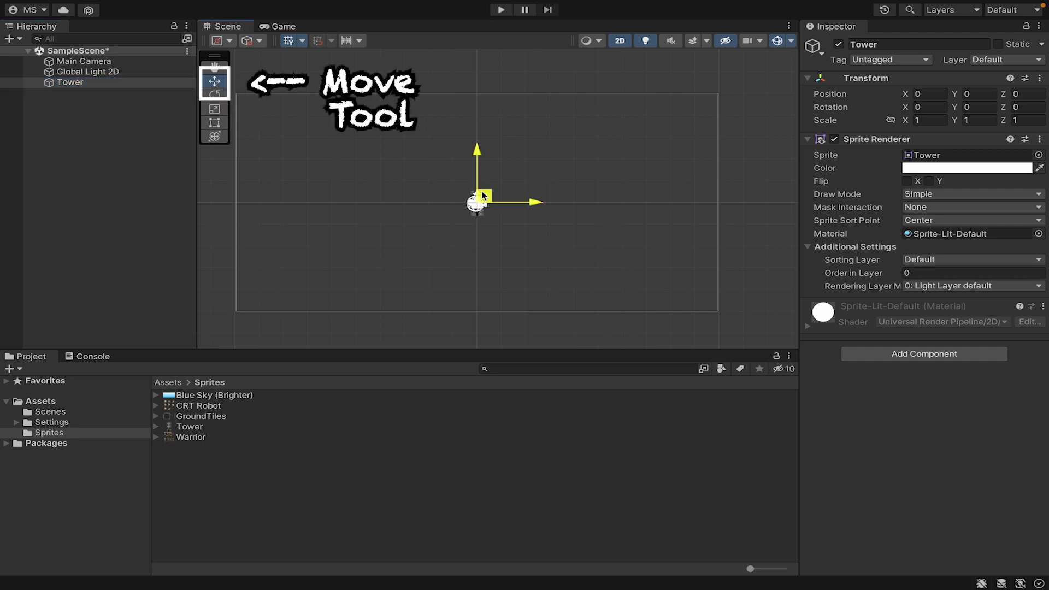
{"action": "left_click_drag", "start_coordinate": [483, 195], "coordinate": [274, 282]}
- Move the Tower back to just left of centre, at position -2.98, 0.38
{"action": "scroll", "coordinate": [243, 309], "scroll_direction": "up", "scroll_amount": 5}
{"action": "scroll", "coordinate": [339, 188], "scroll_direction": "up", "scroll_amount": 3}
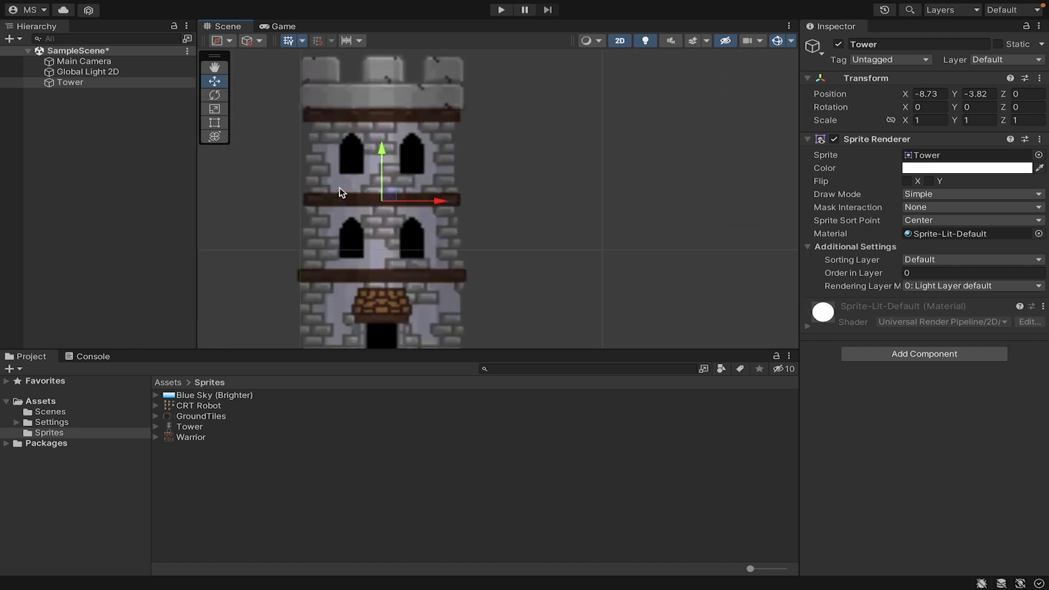
{"action": "middle_click_drag", "start_coordinate": [339, 188], "coordinate": [341, 159]}
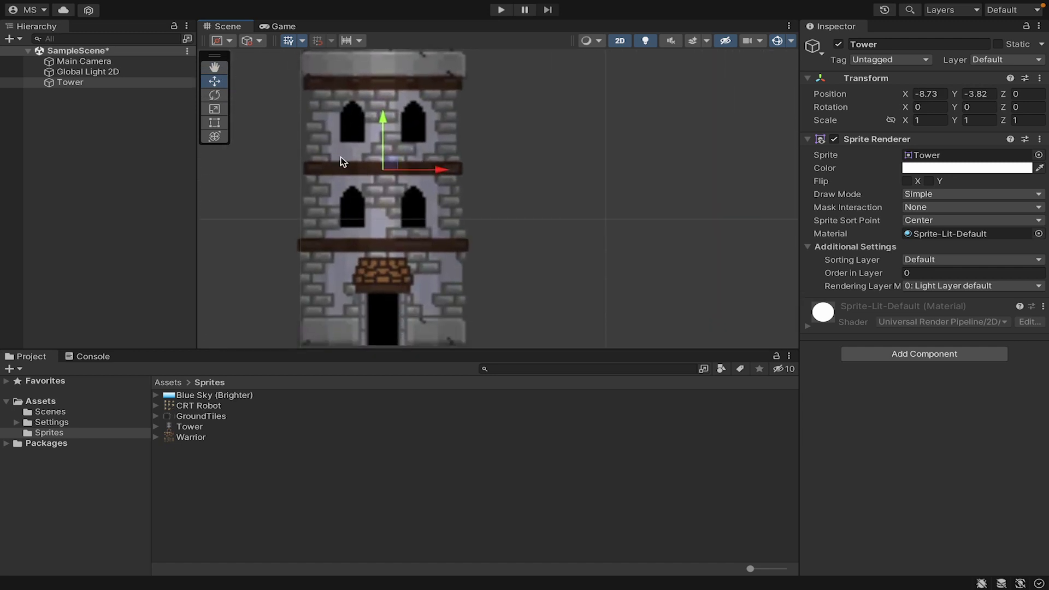
{"action": "scroll", "coordinate": [343, 162], "scroll_direction": "down", "scroll_amount": 8}
{"action": "scroll", "coordinate": [347, 175], "scroll_direction": "up", "scroll_amount": 2}
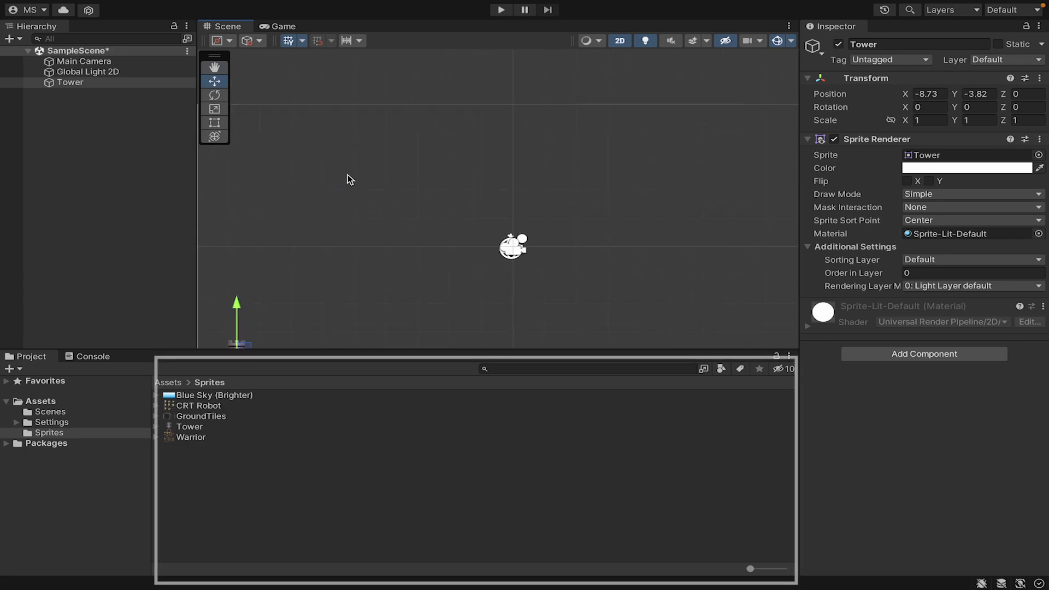
{"action": "left_click_drag", "start_coordinate": [283, 285], "coordinate": [398, 211]}
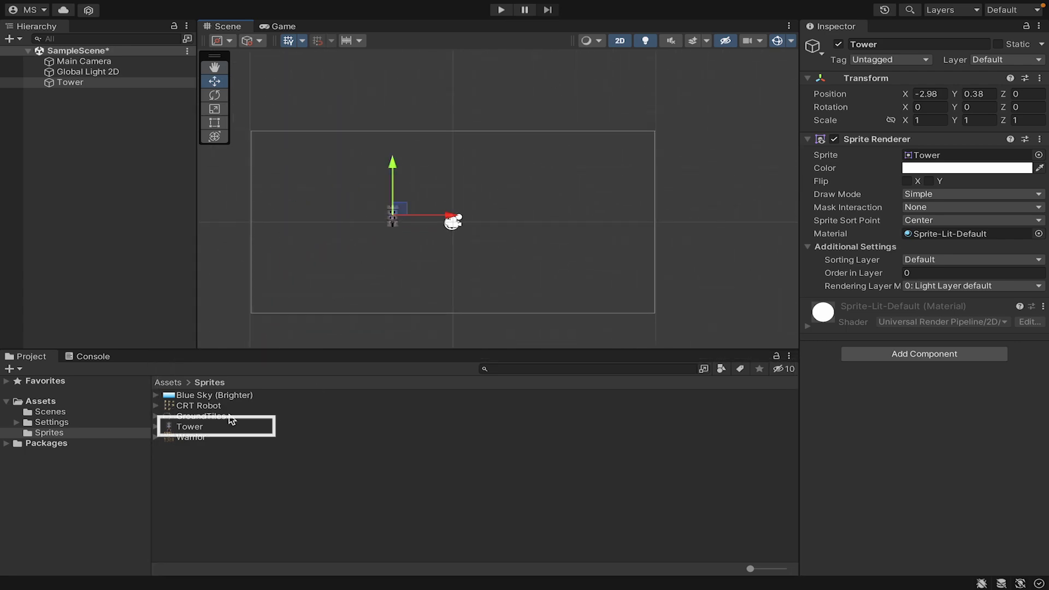
{"action": "left_click", "coordinate": [195, 429]}
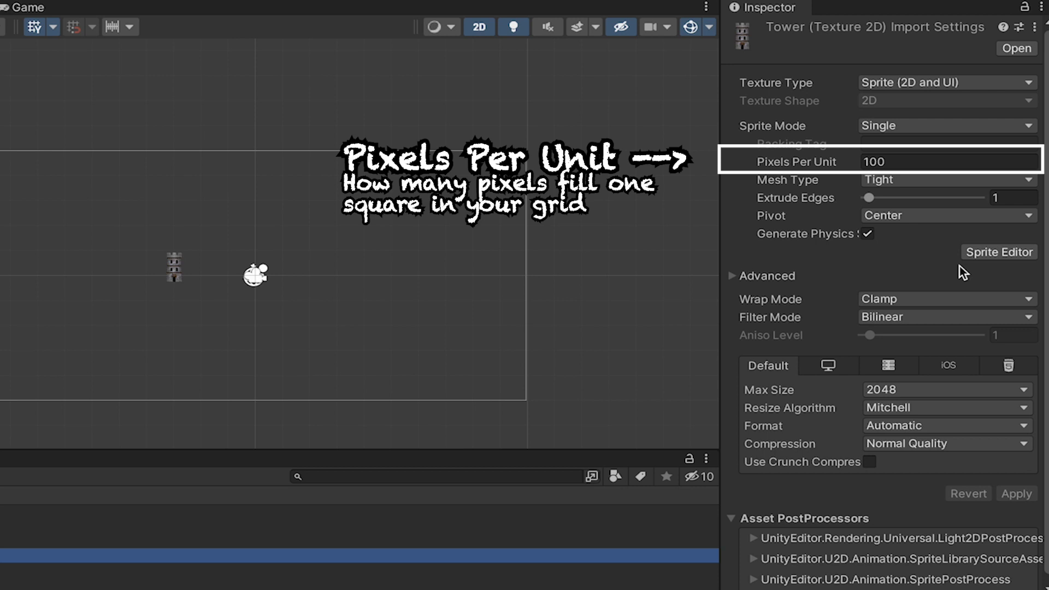
- Change the Tower sprite's Pixels Per Unit from 100 to 32 and apply it
{"action": "left_click", "coordinate": [899, 162]}
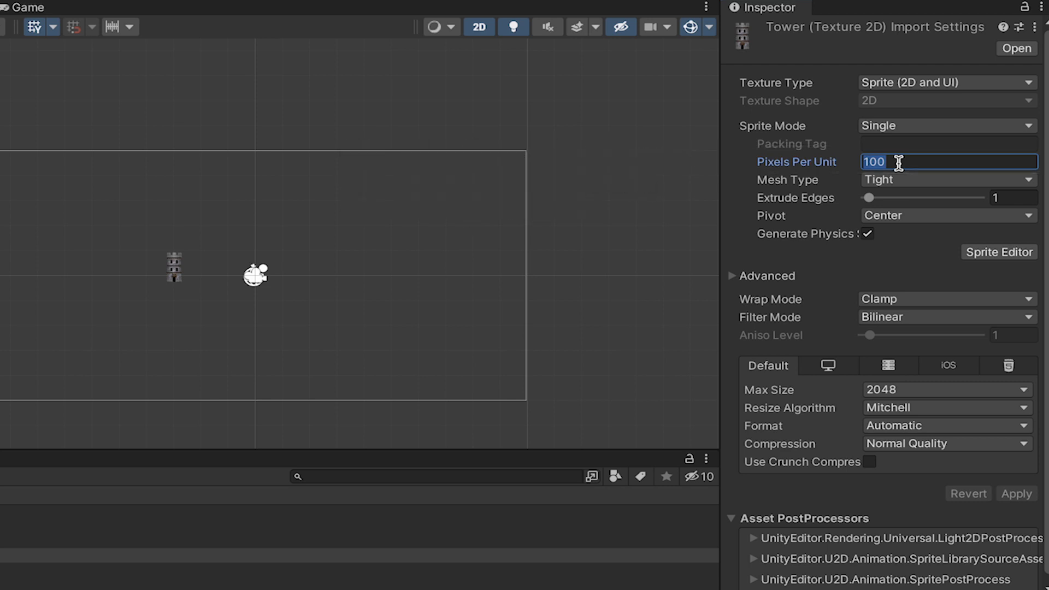
{"action": "type", "text": "32"}
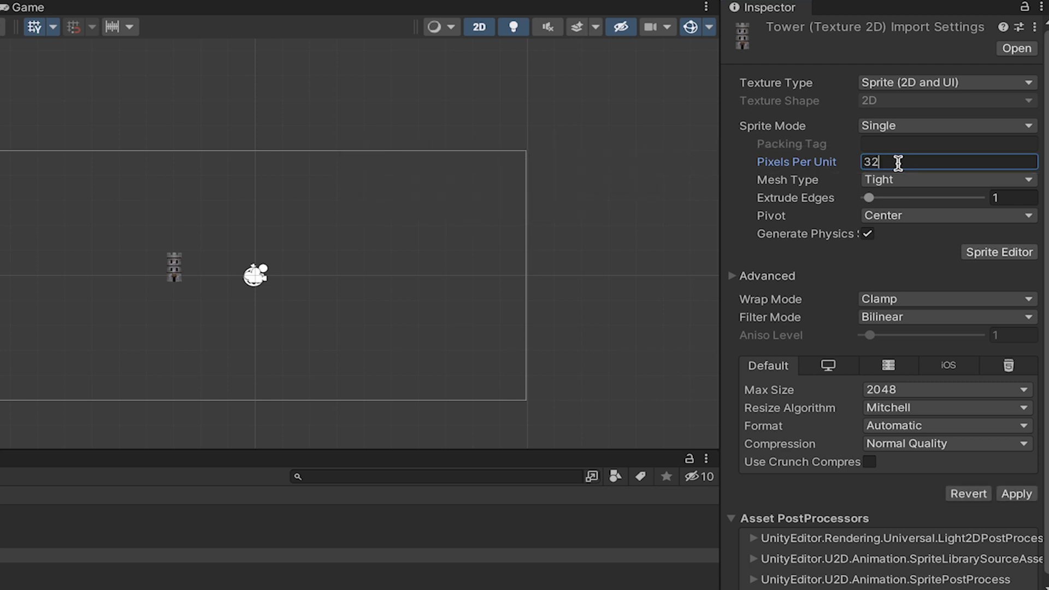
{"action": "left_click", "coordinate": [1017, 495]}
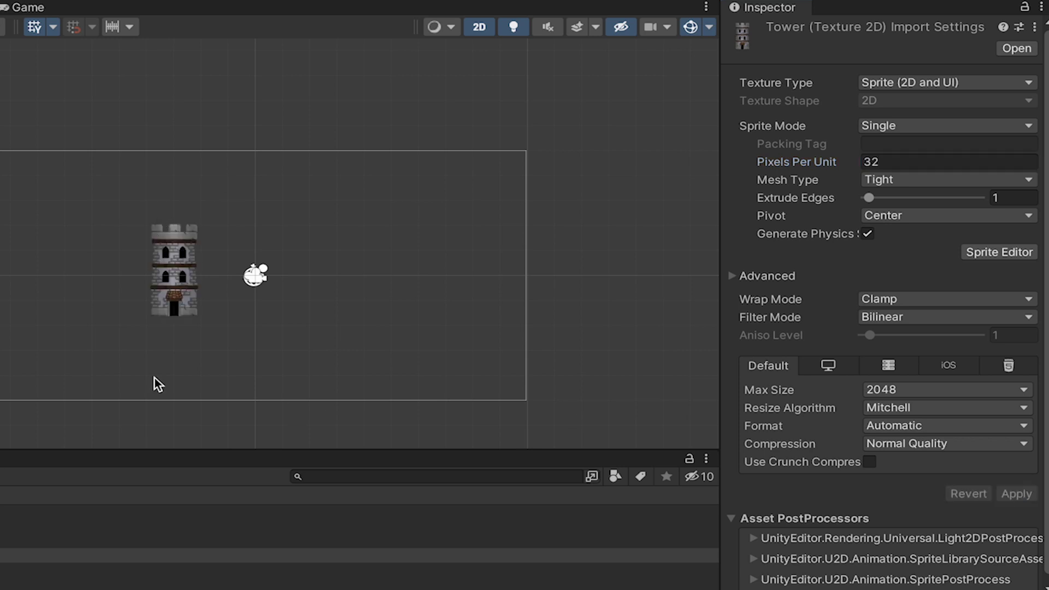
{"action": "scroll", "coordinate": [209, 203], "scroll_direction": "up", "scroll_amount": 2}
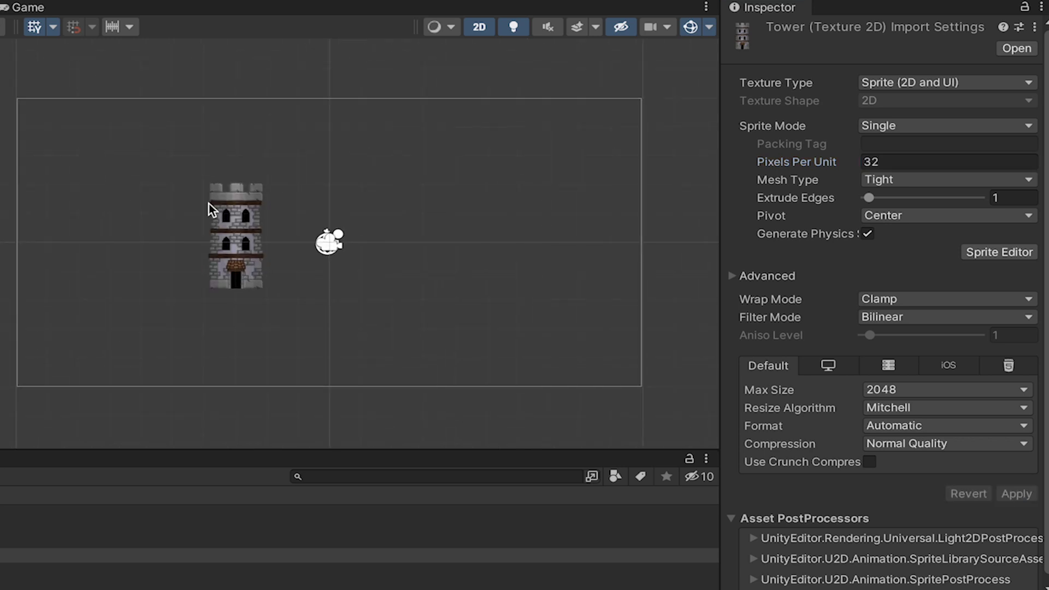
{"action": "left_click", "coordinate": [901, 324]}
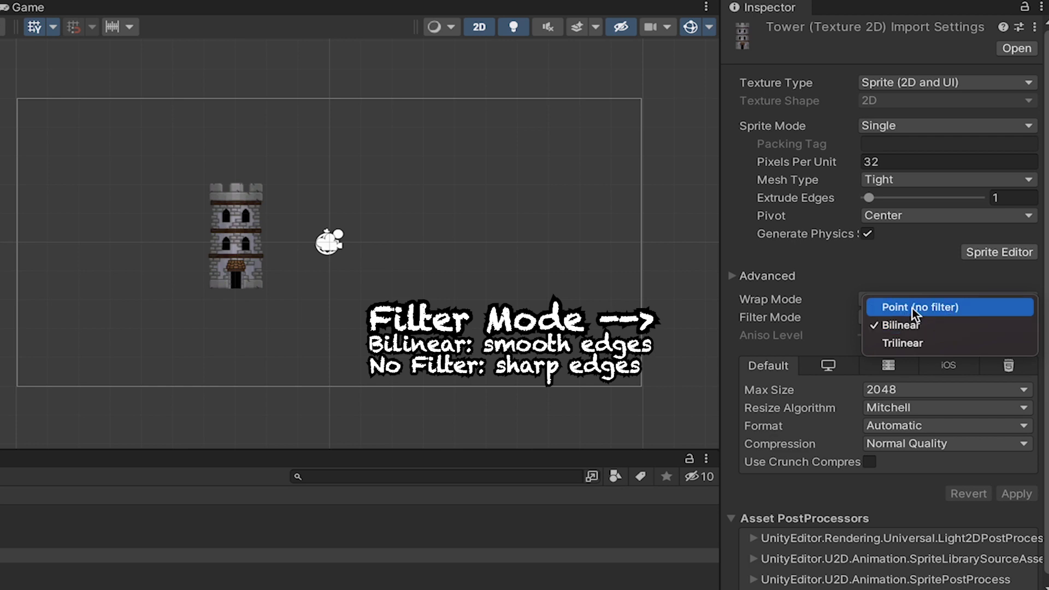
- Apply Point (no filter) filtering and RGBA 32 bit format to the Tower texture
{"action": "left_click", "coordinate": [912, 307]}
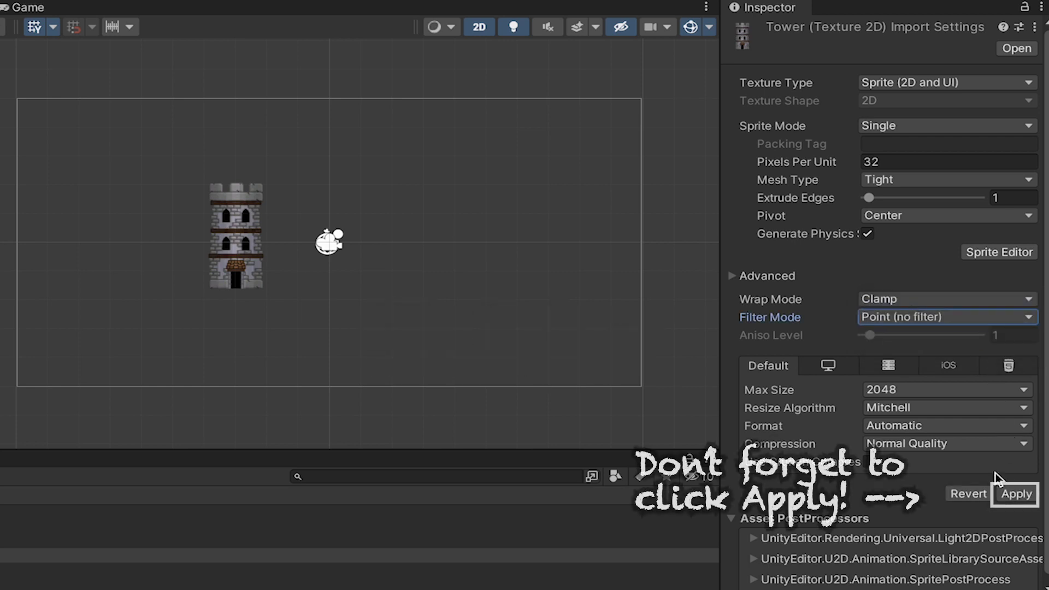
{"action": "left_click", "coordinate": [1012, 496]}
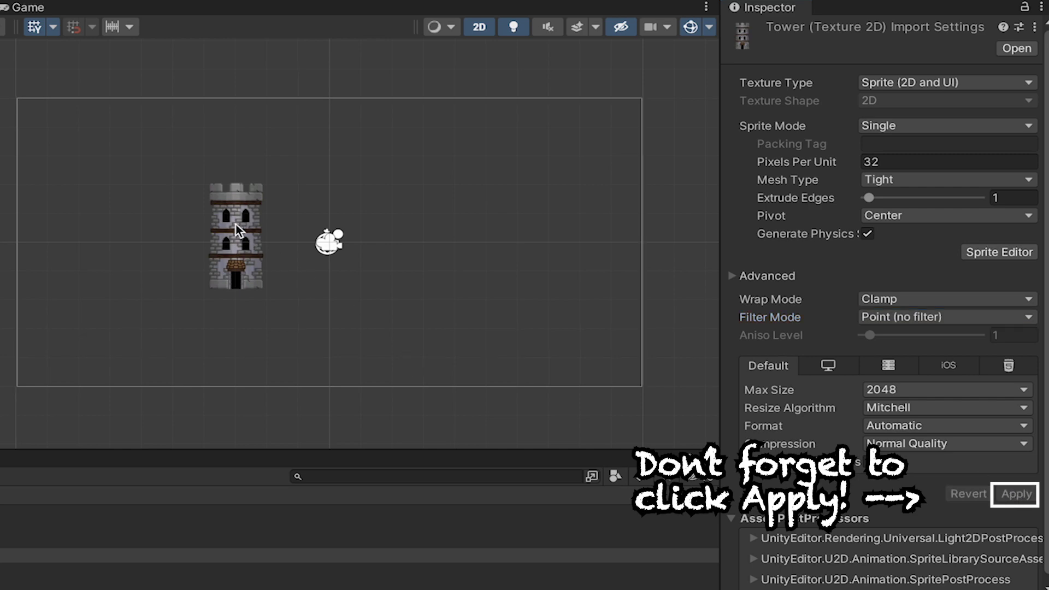
{"action": "scroll", "coordinate": [235, 225], "scroll_direction": "up", "scroll_amount": 10}
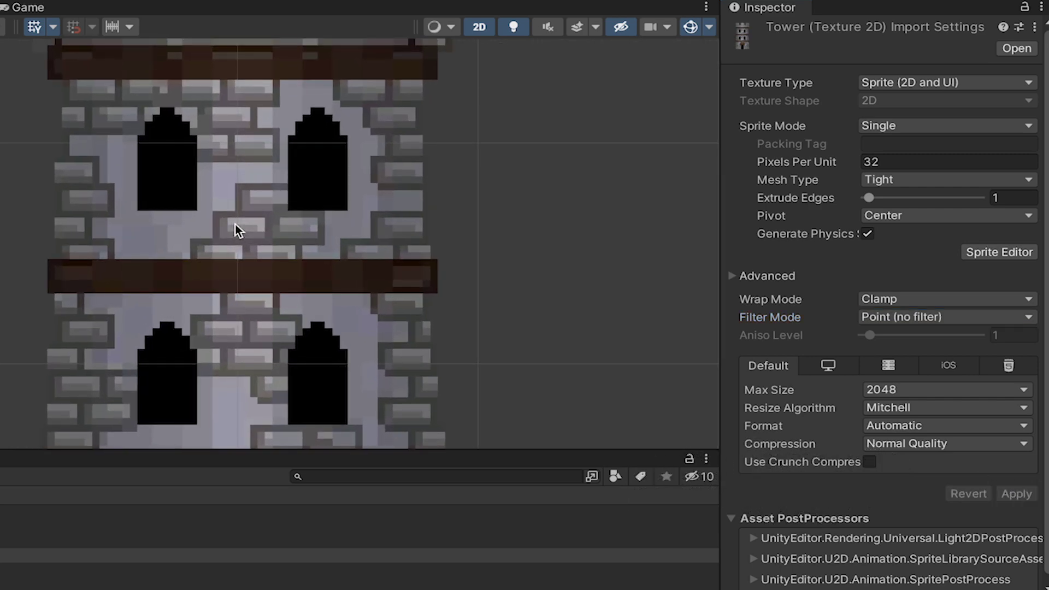
{"action": "scroll", "coordinate": [235, 224], "scroll_direction": "down", "scroll_amount": 10}
{"action": "scroll", "coordinate": [235, 224], "scroll_direction": "down", "scroll_amount": 3}
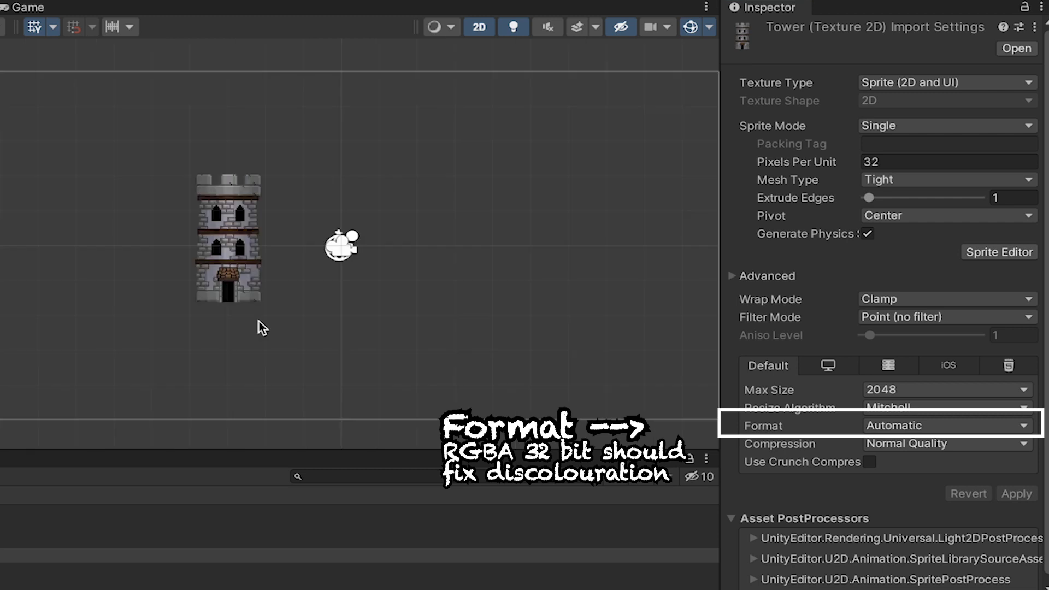
{"action": "left_click", "coordinate": [896, 426]}
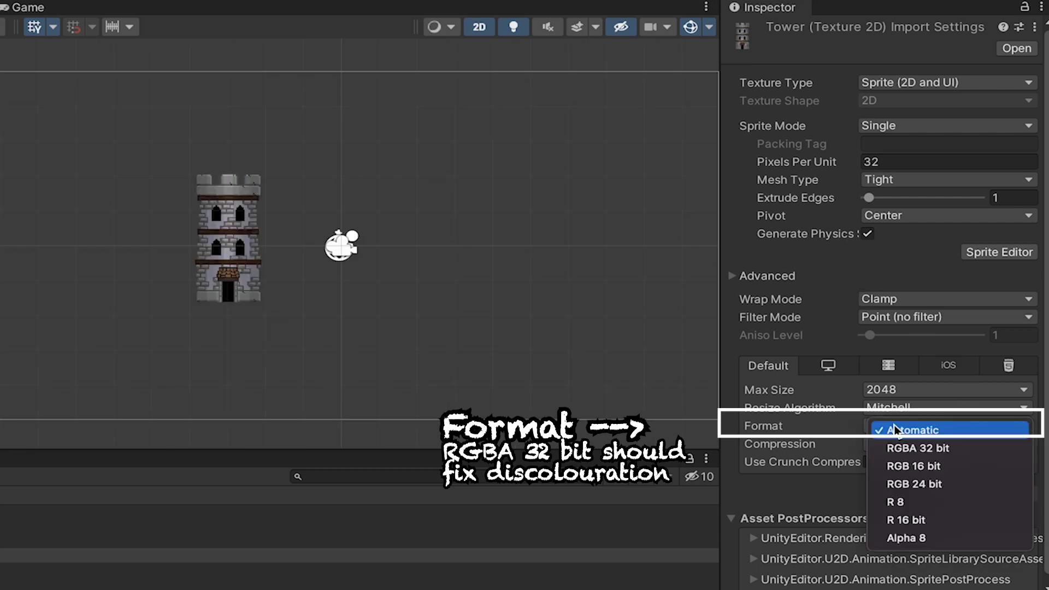
{"action": "left_click", "coordinate": [922, 447]}
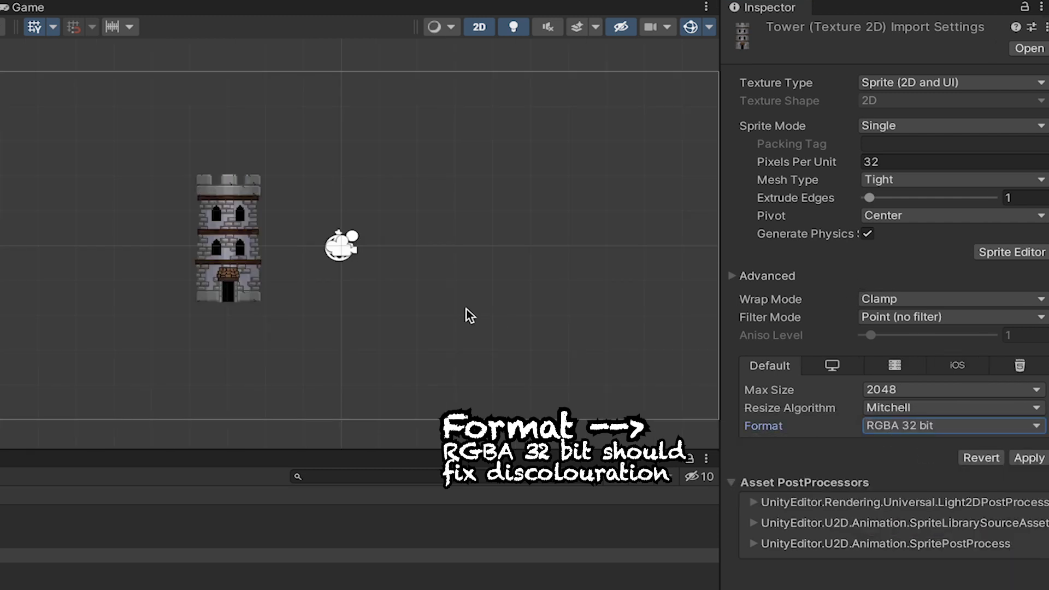
{"action": "left_click", "coordinate": [1029, 458]}
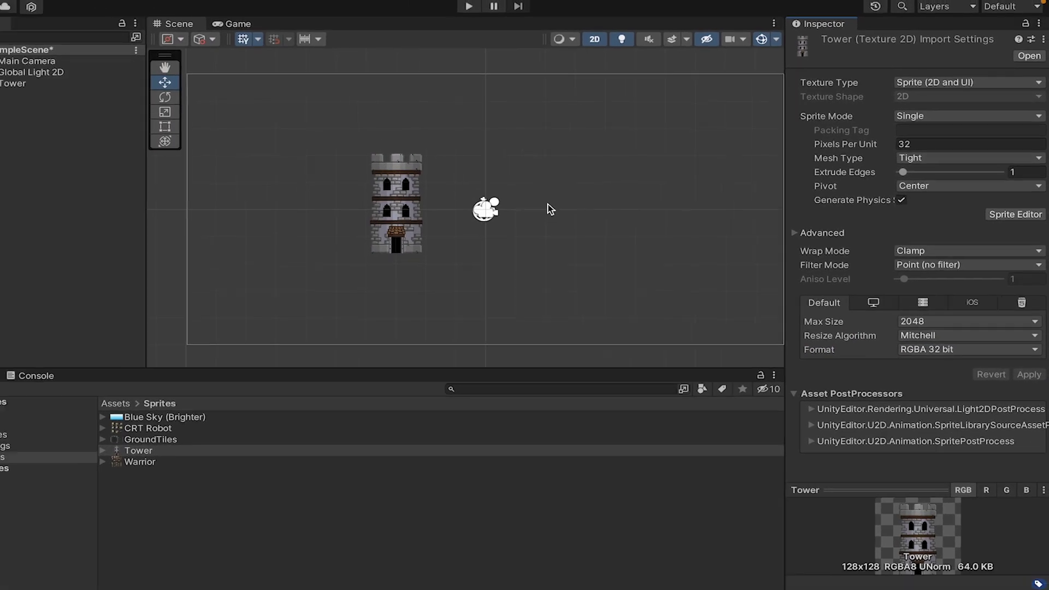
{"action": "left_click", "coordinate": [124, 85]}
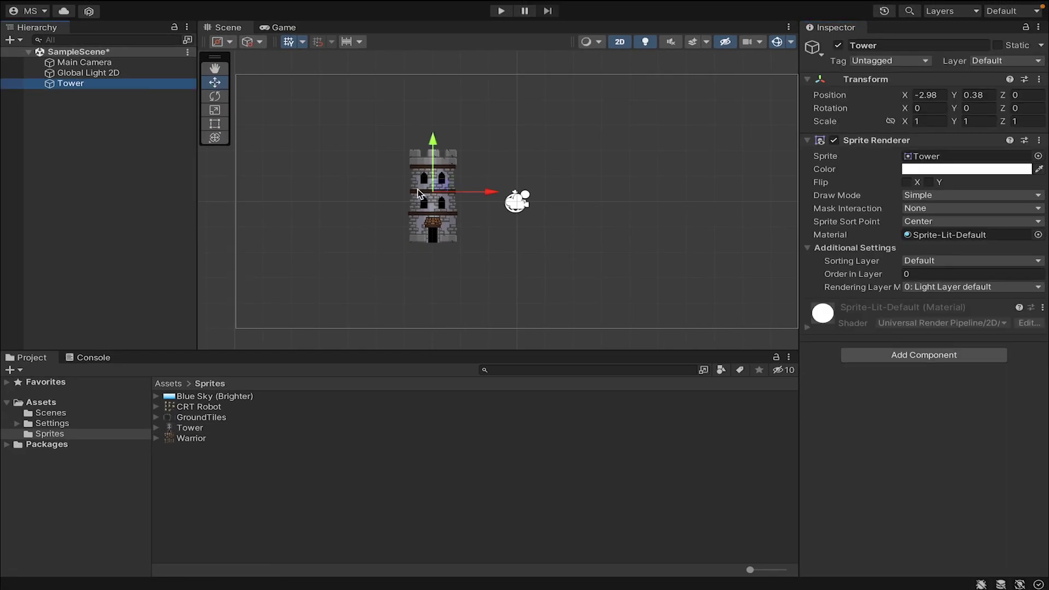
- Give all five sprites 32 Pixels Per Unit, Point filtering and RGBA 32 bit format in one batch
{"action": "left_click_drag", "start_coordinate": [439, 185], "coordinate": [287, 257]}
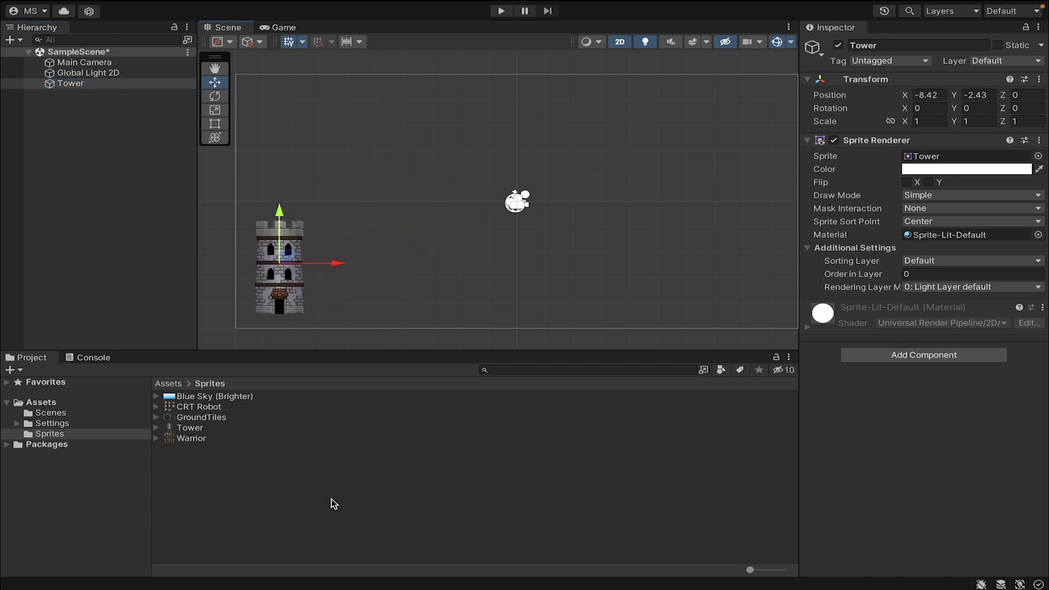
{"action": "left_click", "coordinate": [211, 398]}
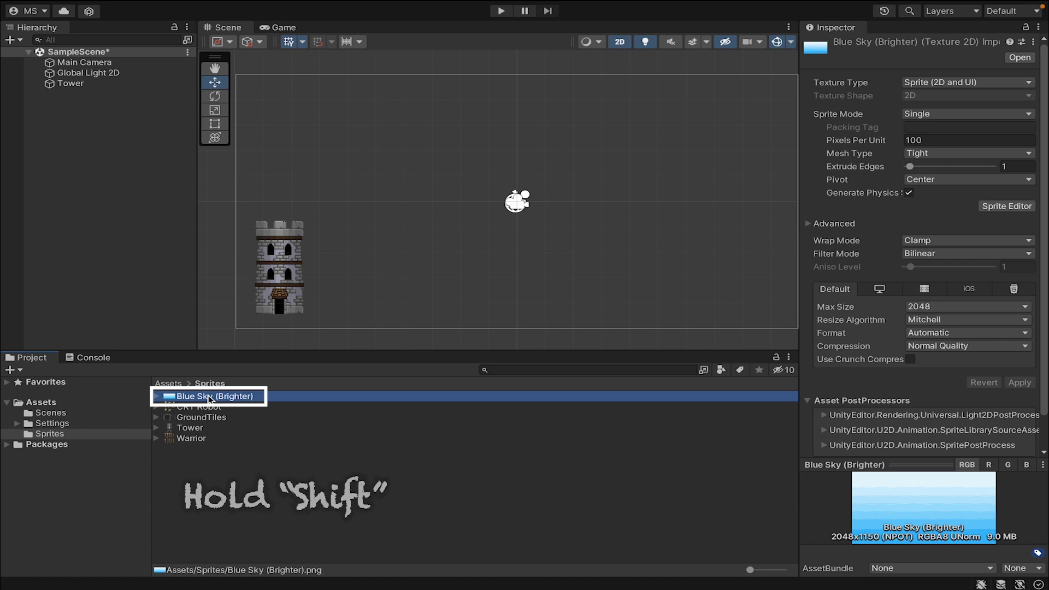
{"action": "left_click", "coordinate": [197, 443], "text": "shift"}
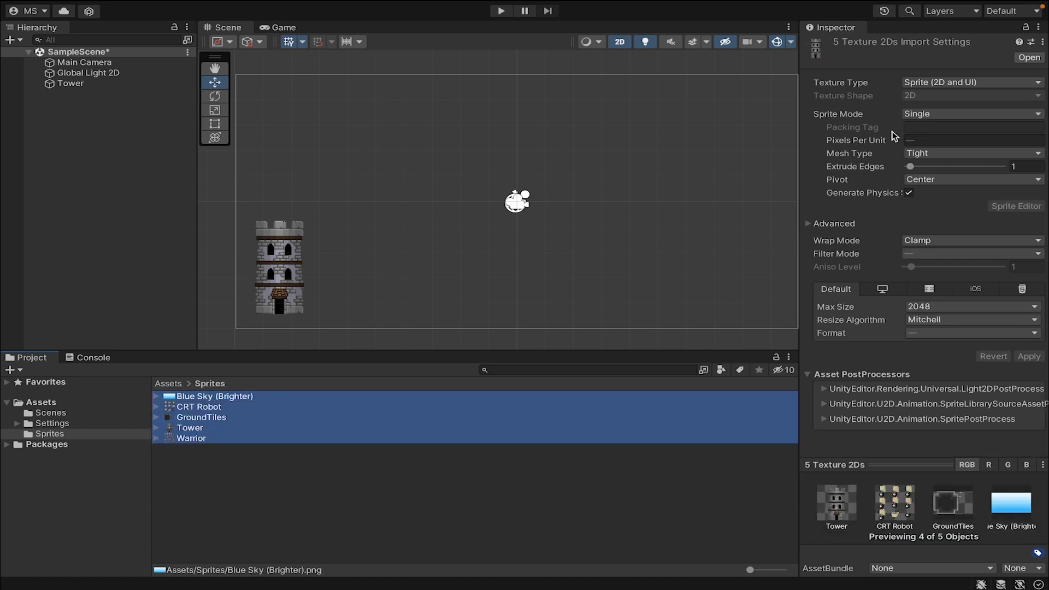
{"action": "left_click", "coordinate": [928, 140]}
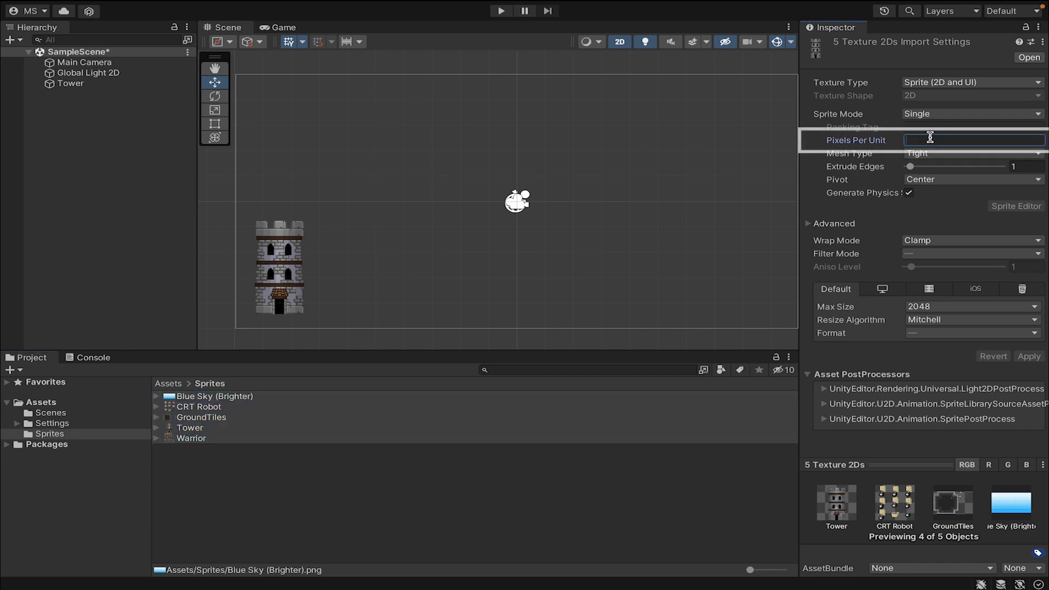
{"action": "type", "text": "32"}
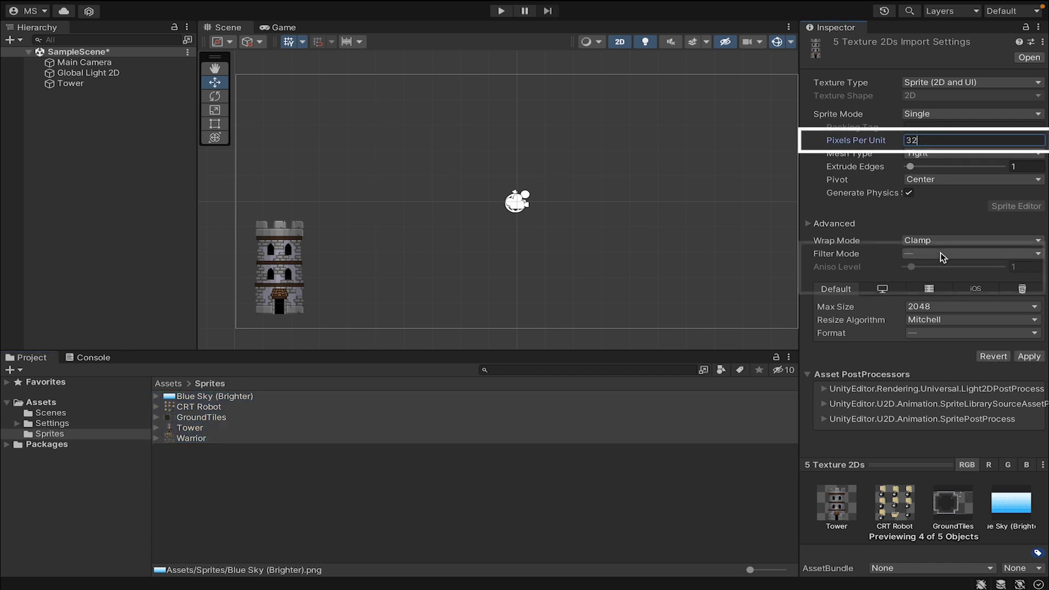
{"action": "left_click", "coordinate": [940, 252]}
{"action": "left_click", "coordinate": [942, 260]}
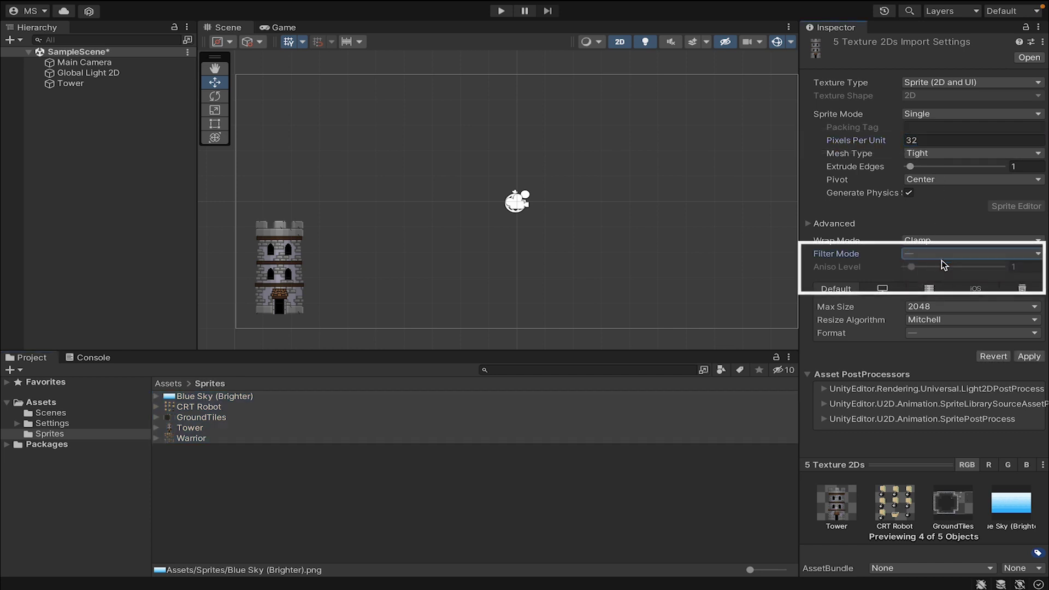
{"action": "left_click", "coordinate": [936, 333]}
{"action": "left_click", "coordinate": [935, 338]}
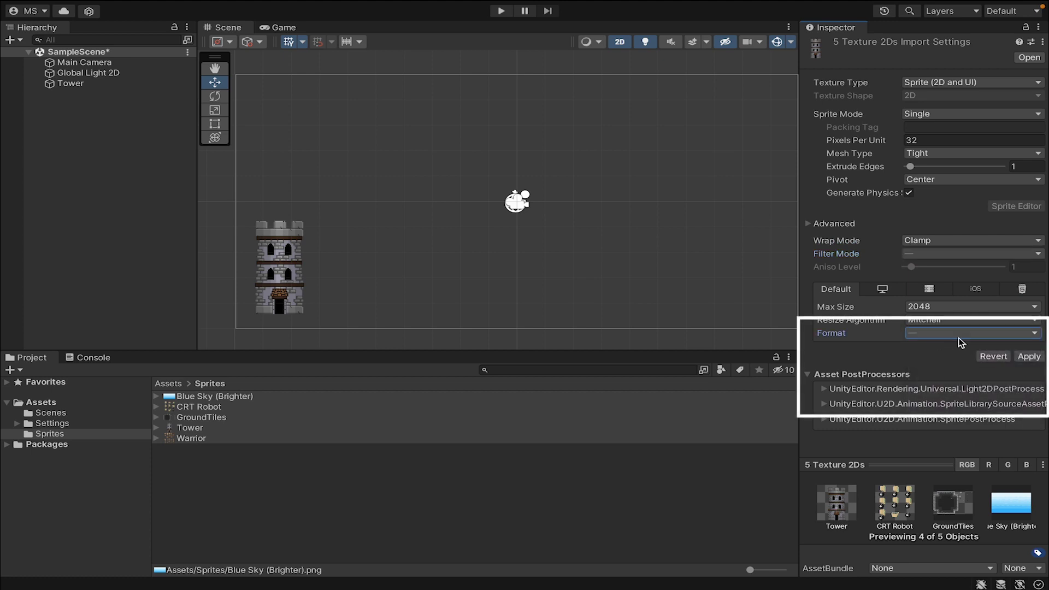
{"action": "left_click", "coordinate": [1027, 358]}
{"action": "left_click", "coordinate": [232, 465]}
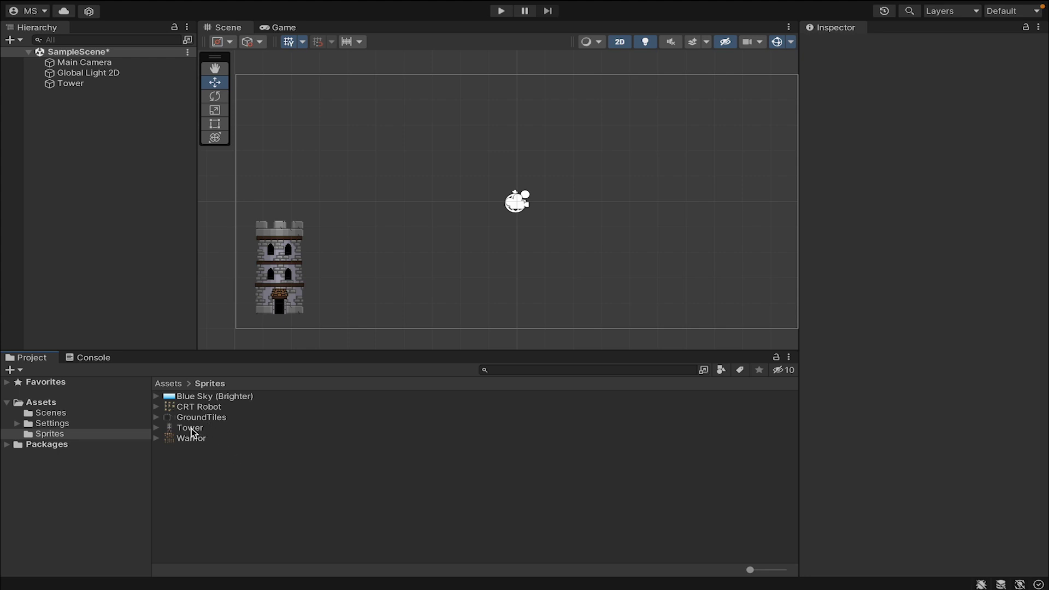
- Add the Blue Sky (Brighter) sprite to the scene and clear its Order in Layer field
{"action": "left_click_drag", "start_coordinate": [198, 397], "coordinate": [93, 119]}
{"action": "scroll", "coordinate": [397, 156], "scroll_direction": "down", "scroll_amount": 2}
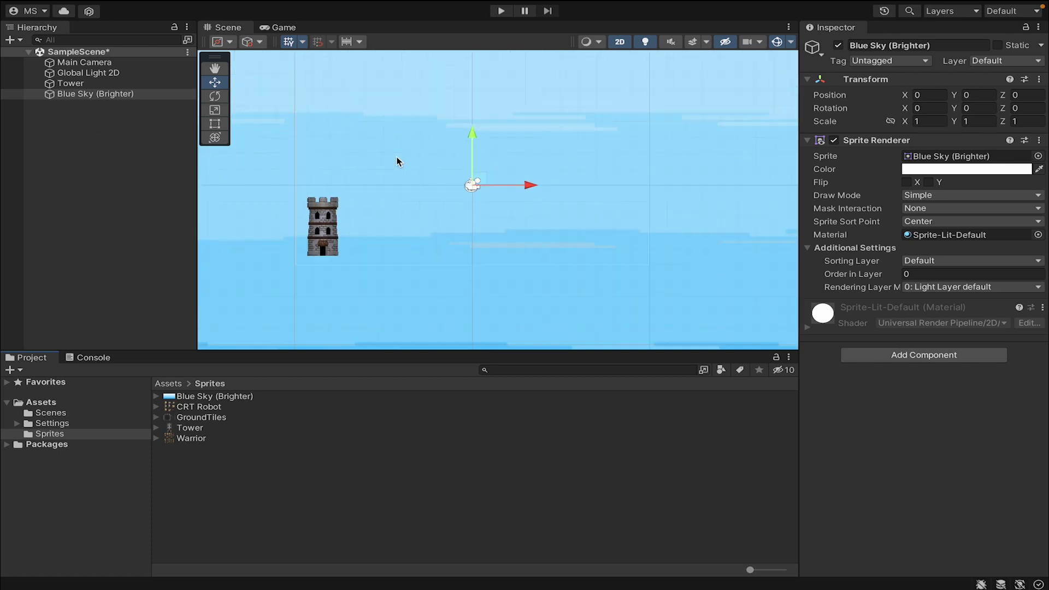
{"action": "scroll", "coordinate": [397, 156], "scroll_direction": "down", "scroll_amount": 1}
{"action": "scroll", "coordinate": [432, 214], "scroll_direction": "down", "scroll_amount": 5}
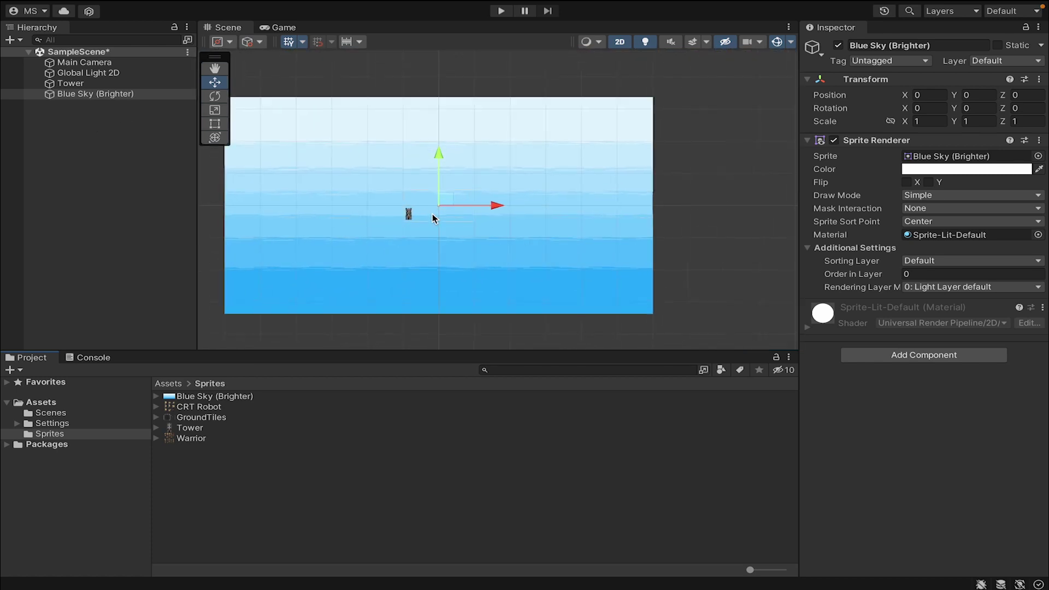
{"action": "left_click", "coordinate": [923, 274]}
{"action": "type", "text": "1"}
{"action": "scroll", "coordinate": [548, 231], "scroll_direction": "up", "scroll_amount": 5}
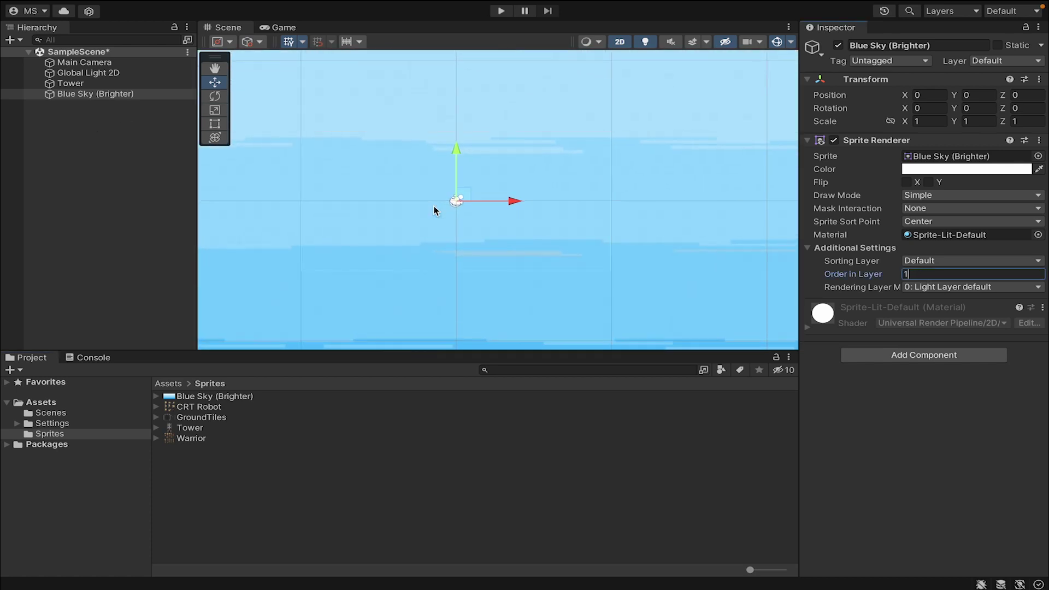
{"action": "key", "text": "BackSpace"}
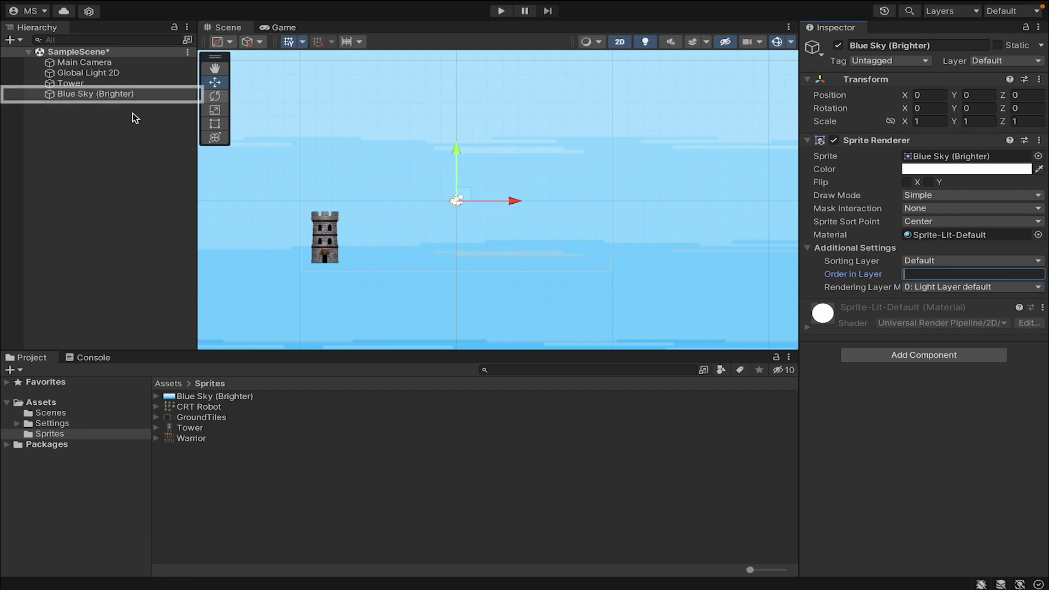
{"action": "left_click", "coordinate": [86, 93]}
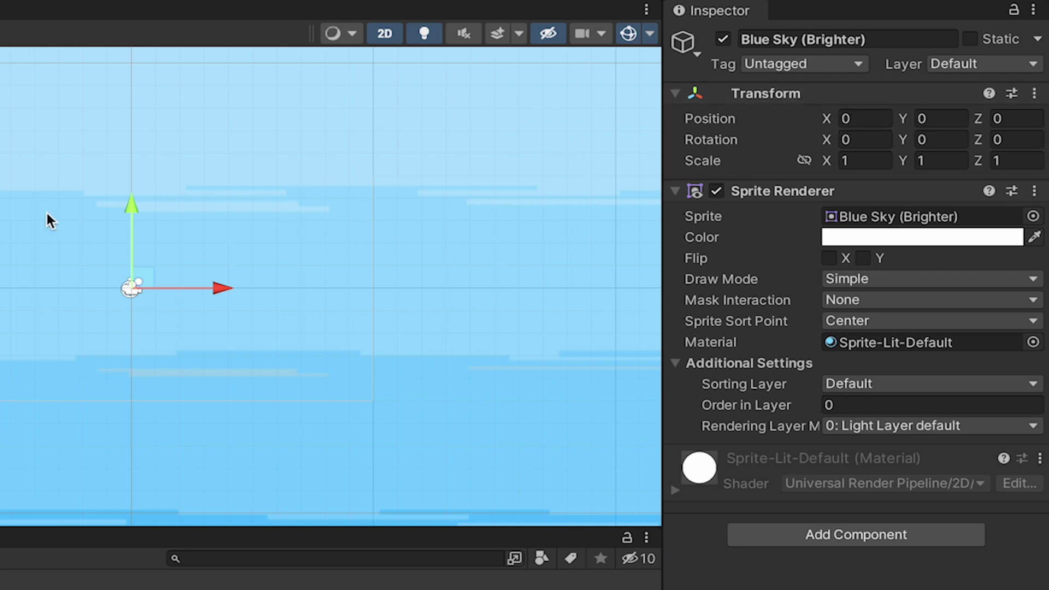
- Keep the sky at its original position and set its Order in Layer to -10
{"action": "left_click_drag", "start_coordinate": [148, 290], "coordinate": [104, 222]}
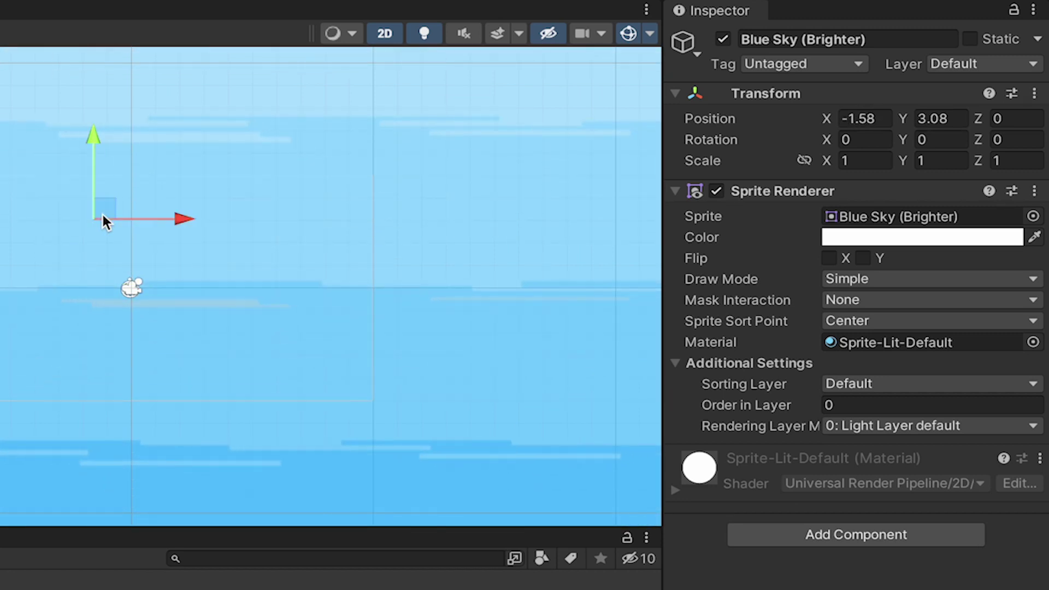
{"action": "key", "text": "ctrl+z"}
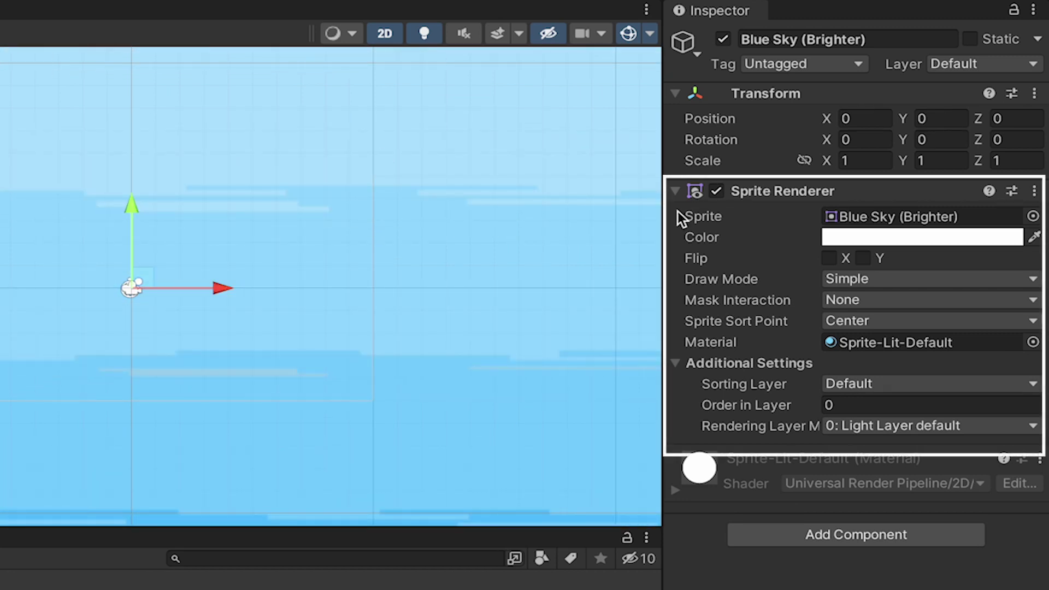
{"action": "left_click", "coordinate": [1013, 118]}
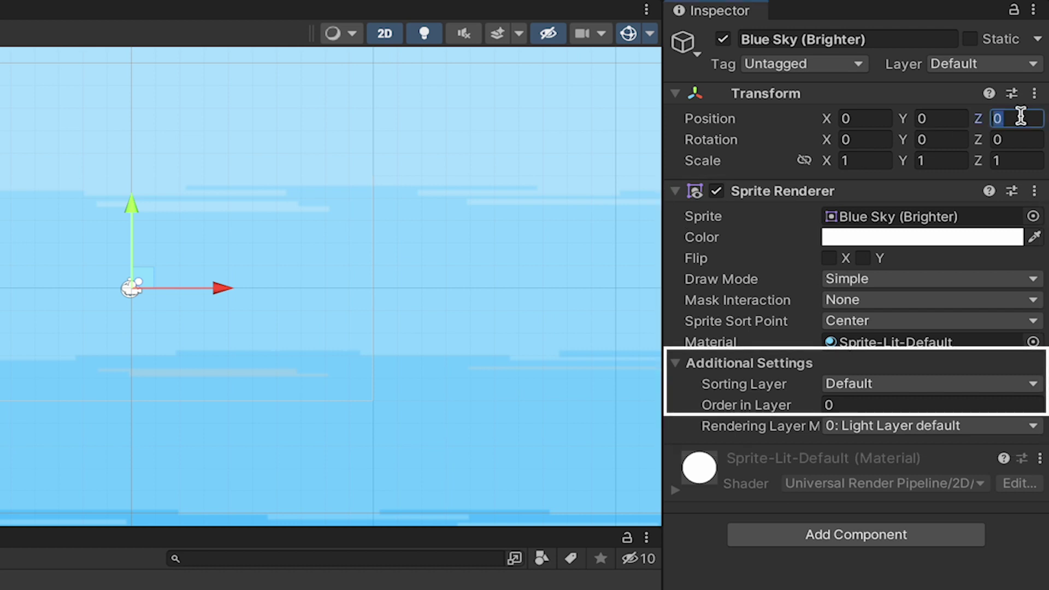
{"action": "left_click", "coordinate": [874, 404]}
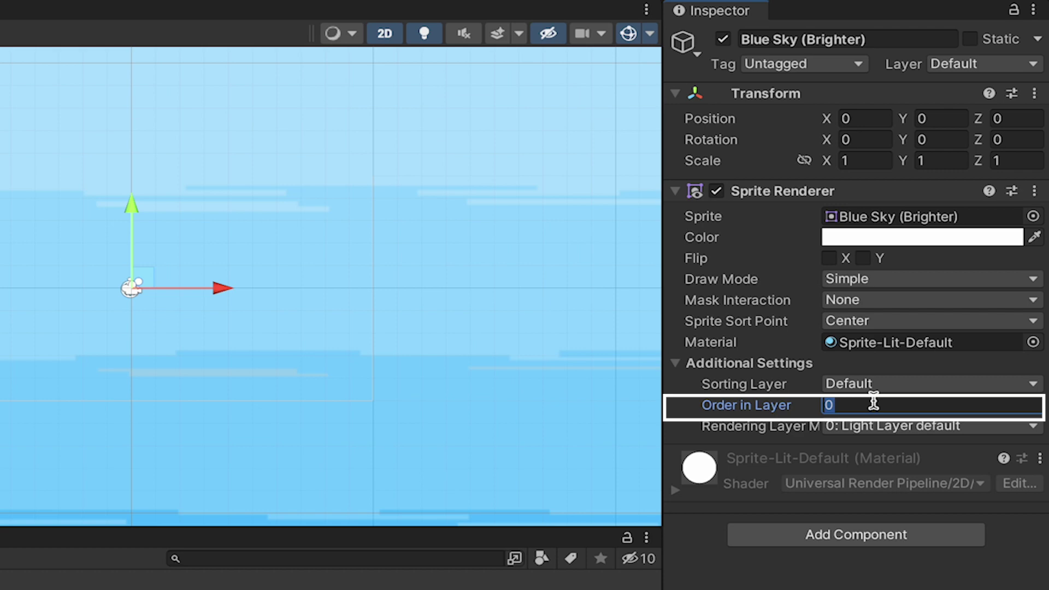
{"action": "type", "text": "-10"}
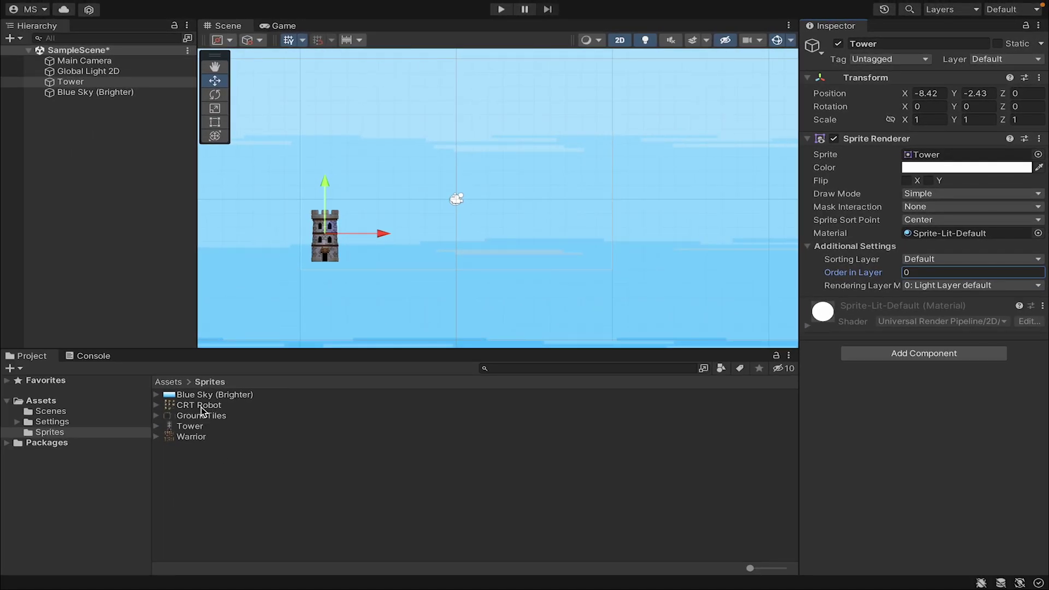
- Add CRT Robot to the scene, apply Multiple sprite mode to its texture, and open Sprite Editor
{"action": "left_click", "coordinate": [200, 405]}
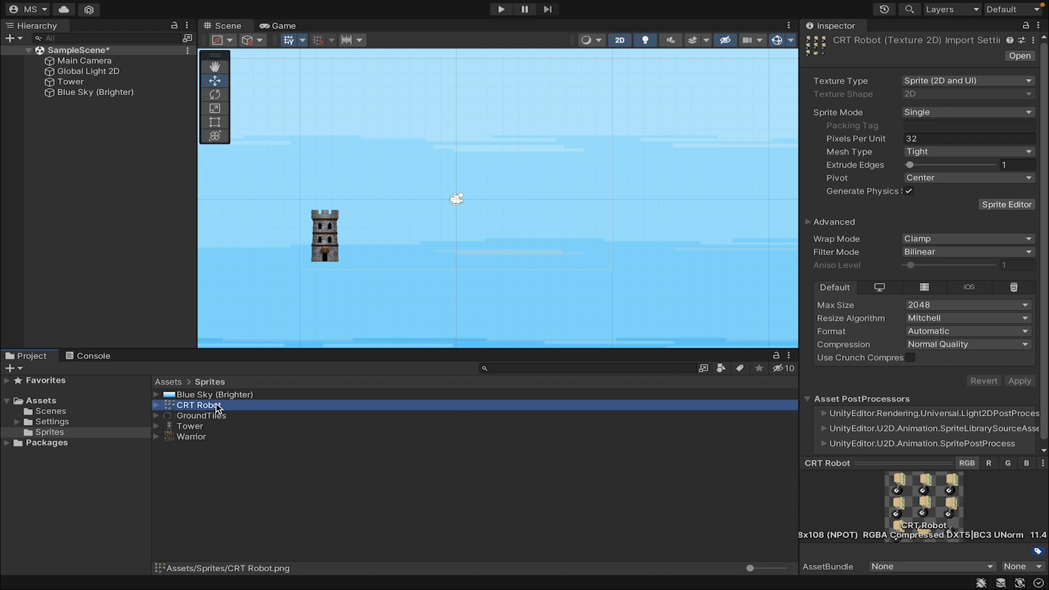
{"action": "left_click_drag", "start_coordinate": [218, 409], "coordinate": [100, 137]}
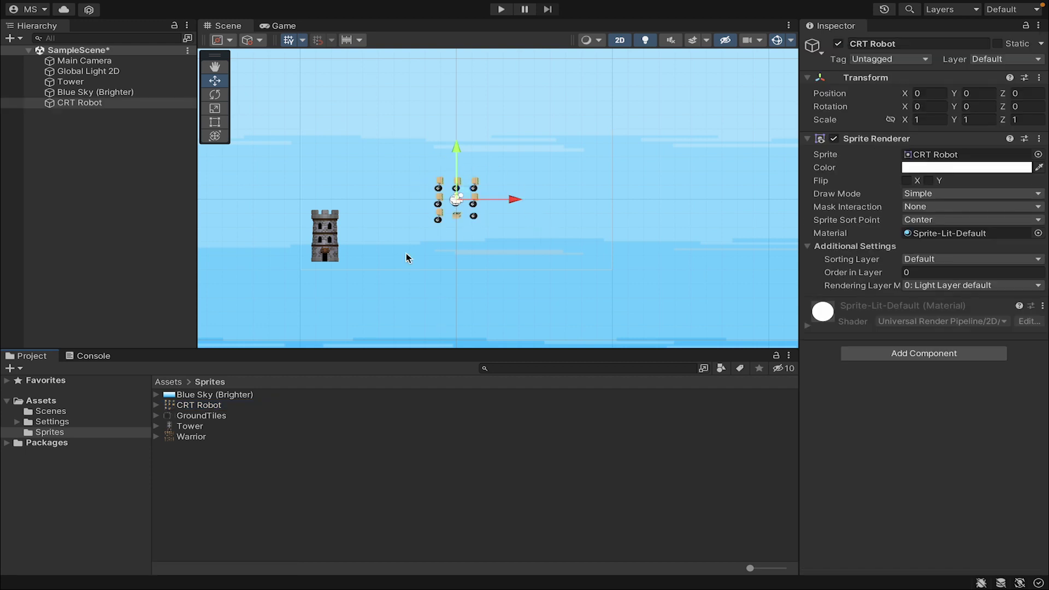
{"action": "left_click", "coordinate": [221, 409]}
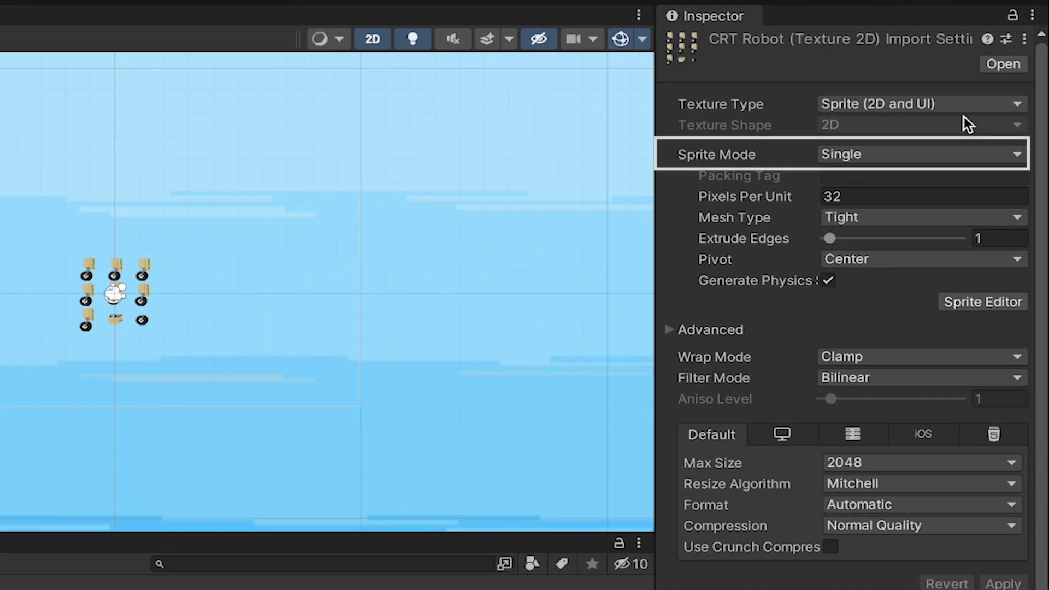
{"action": "left_click", "coordinate": [895, 150]}
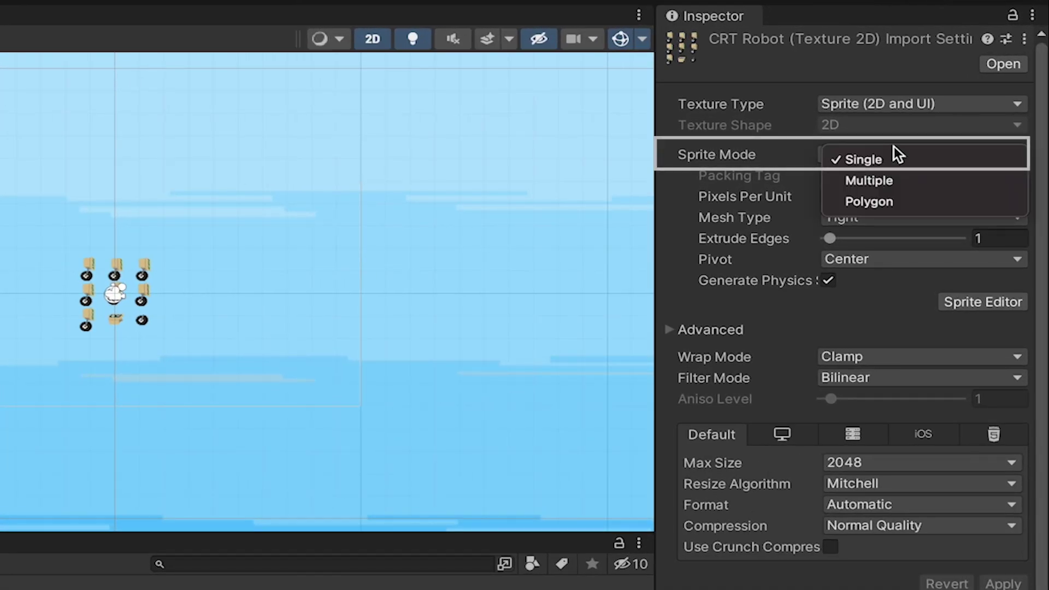
{"action": "left_click", "coordinate": [895, 181]}
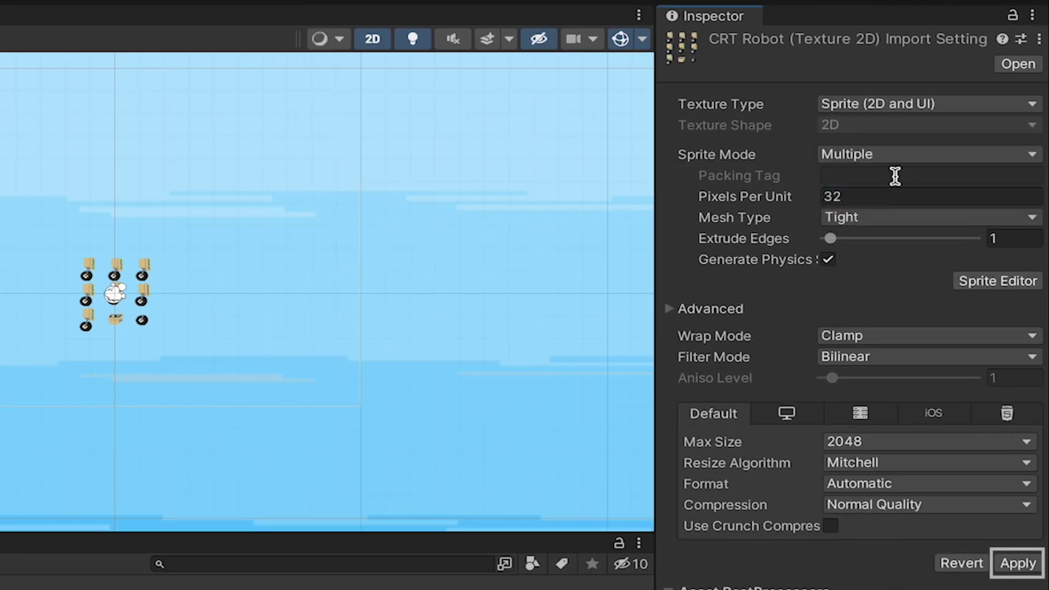
{"action": "left_click", "coordinate": [1012, 563]}
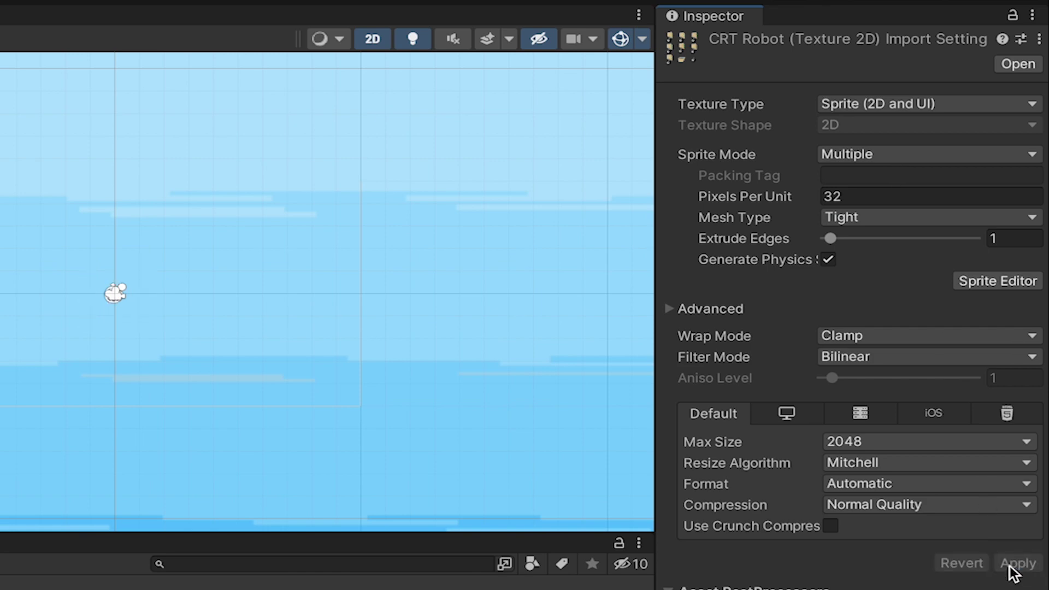
{"action": "left_click", "coordinate": [986, 281]}
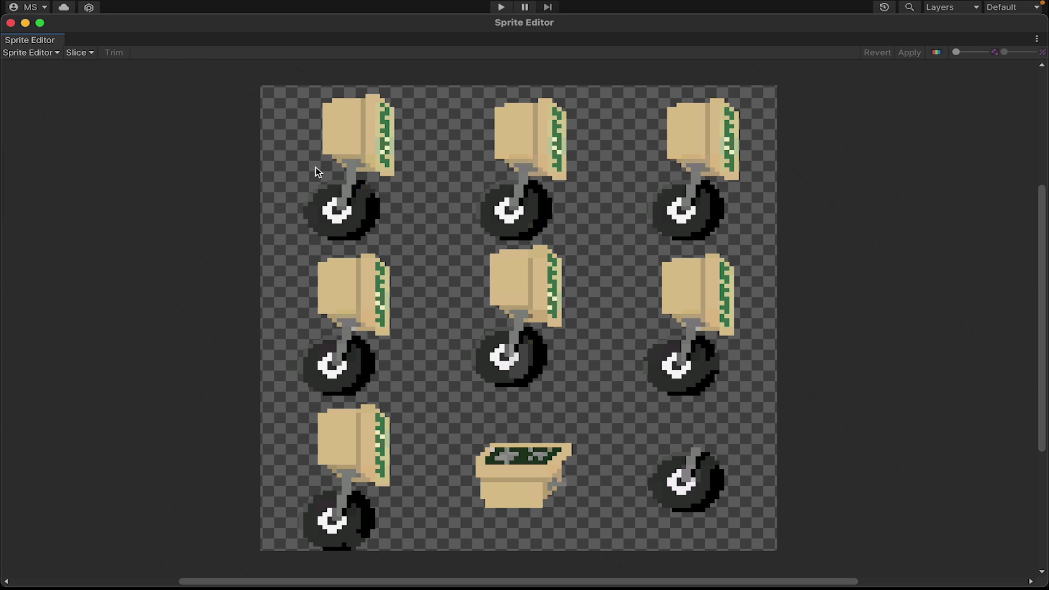
- Slice the CRT Robot sheet Grid By Cell Size at 36×36 pixels and apply it
{"action": "left_click", "coordinate": [82, 52]}
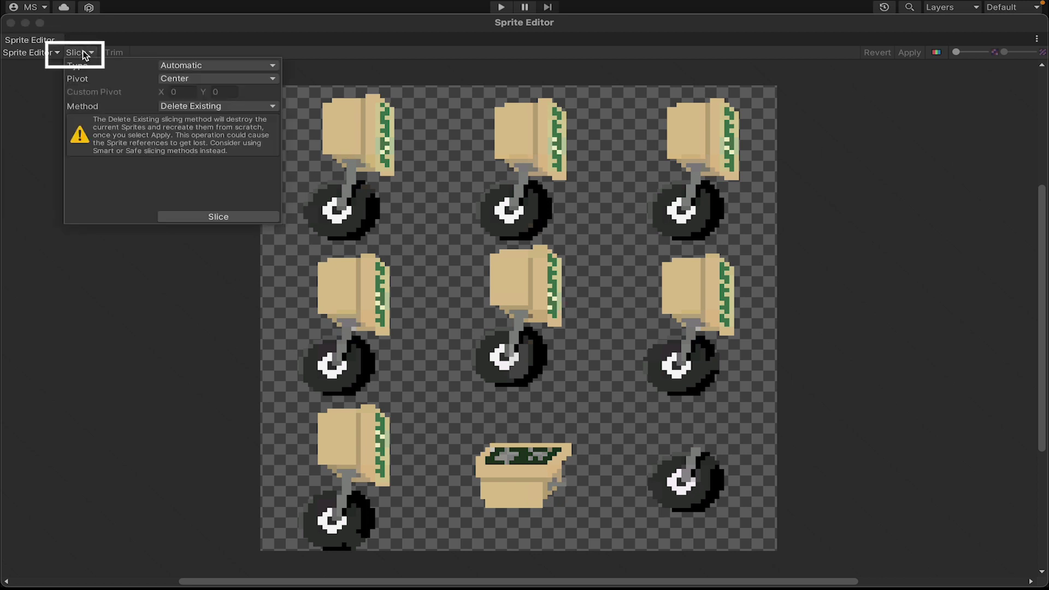
{"action": "left_click", "coordinate": [195, 65]}
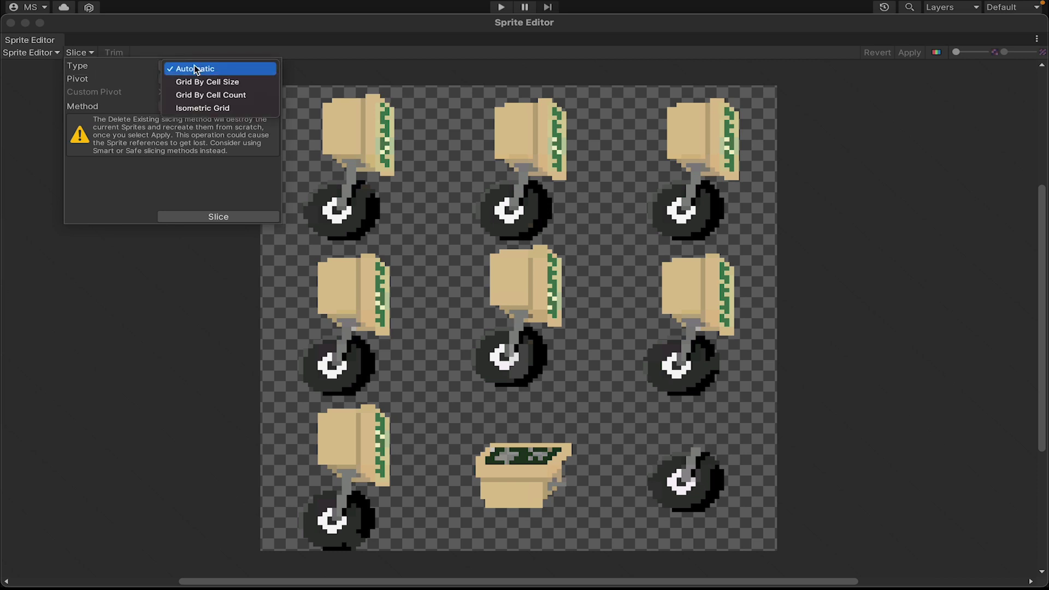
{"action": "left_click", "coordinate": [196, 82]}
{"action": "left_click", "coordinate": [194, 78]}
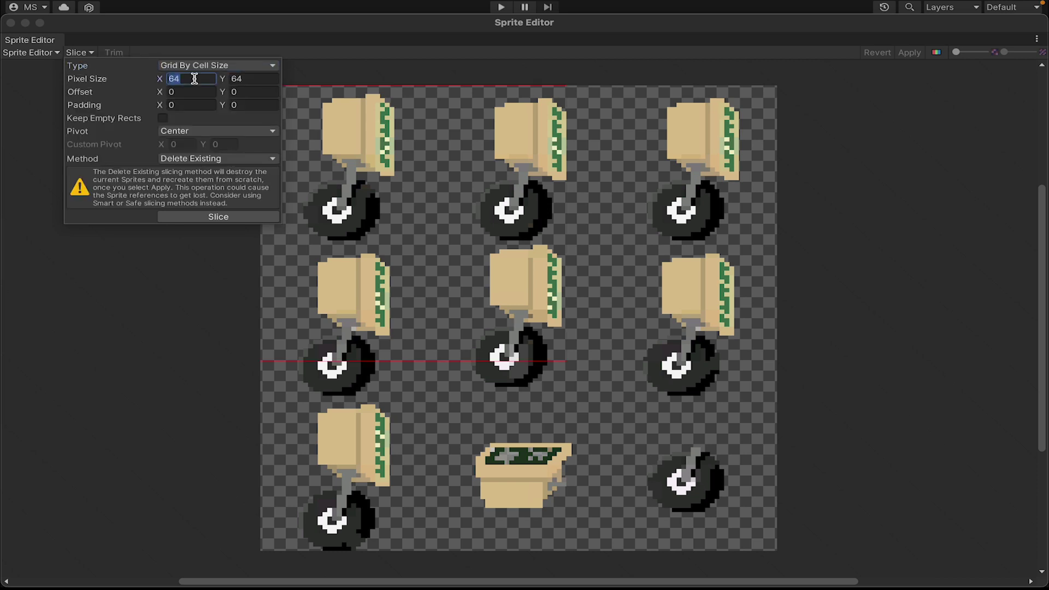
{"action": "type", "text": "42"}
{"action": "key", "text": "Tab"}
{"action": "type", "text": "42"}
{"action": "left_click", "coordinate": [205, 80]}
{"action": "type", "text": "36"}
{"action": "key", "text": "Tab"}
{"action": "type", "text": "36"}
{"action": "left_click", "coordinate": [218, 216]}
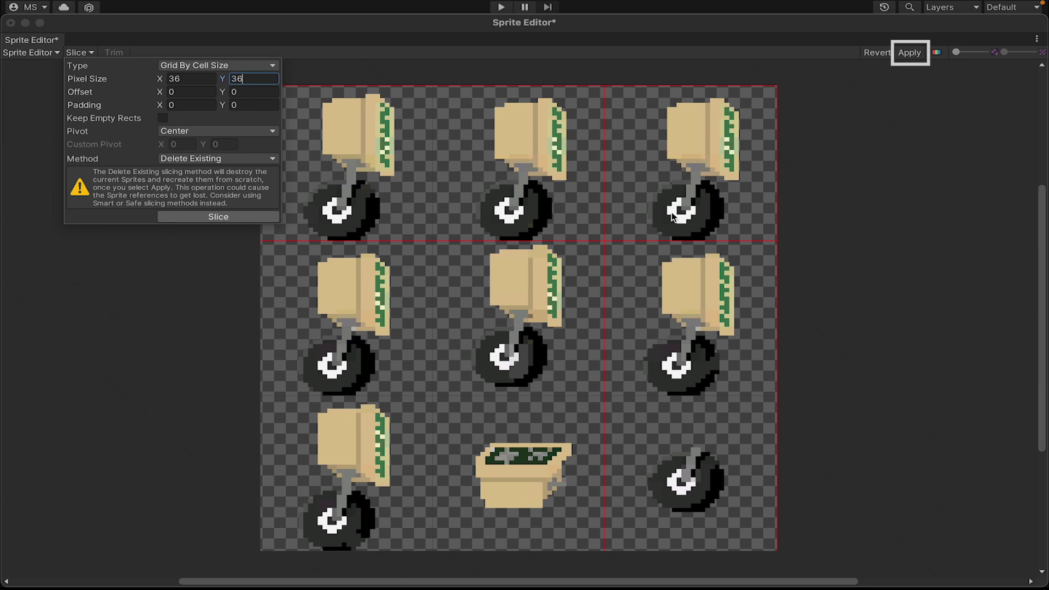
{"action": "left_click", "coordinate": [909, 53]}
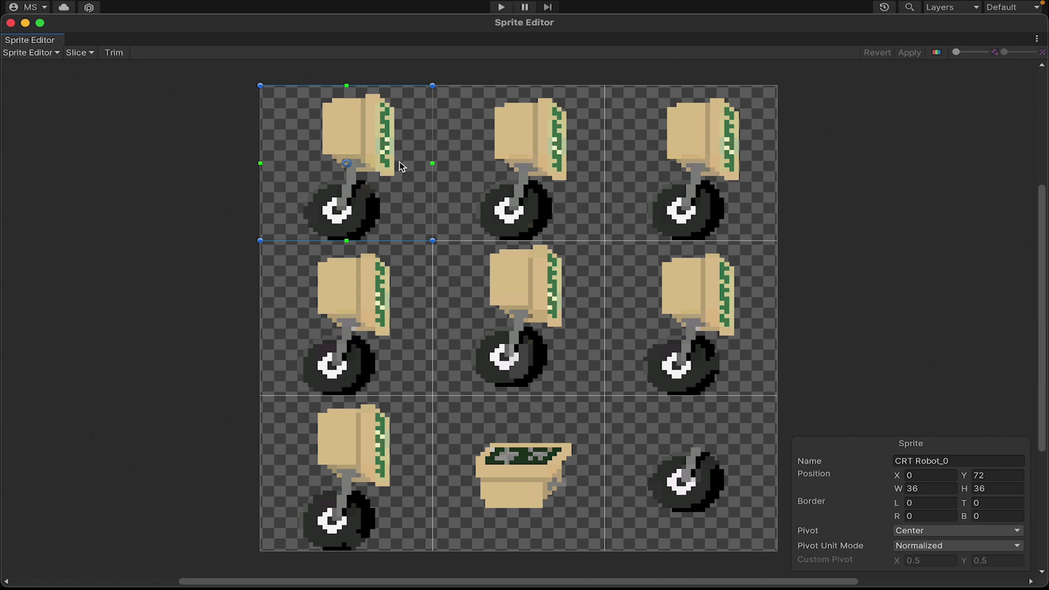
- Show renaming the first robot sprite 'CRT Idle 1' and the Slice menu, then close Sprite Editor
{"action": "left_click", "coordinate": [921, 462]}
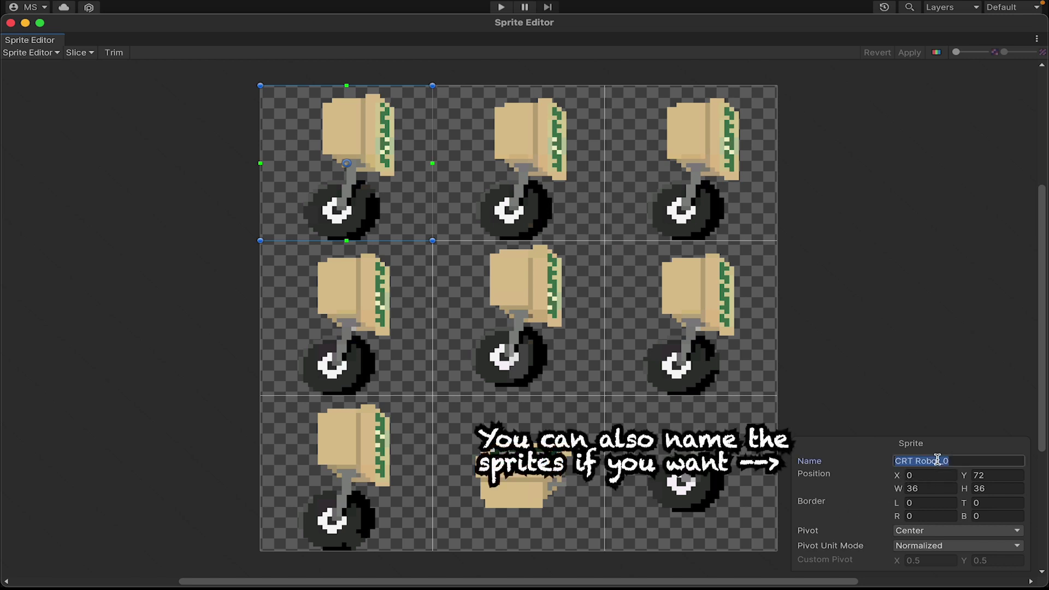
{"action": "type", "text": "CRT"}
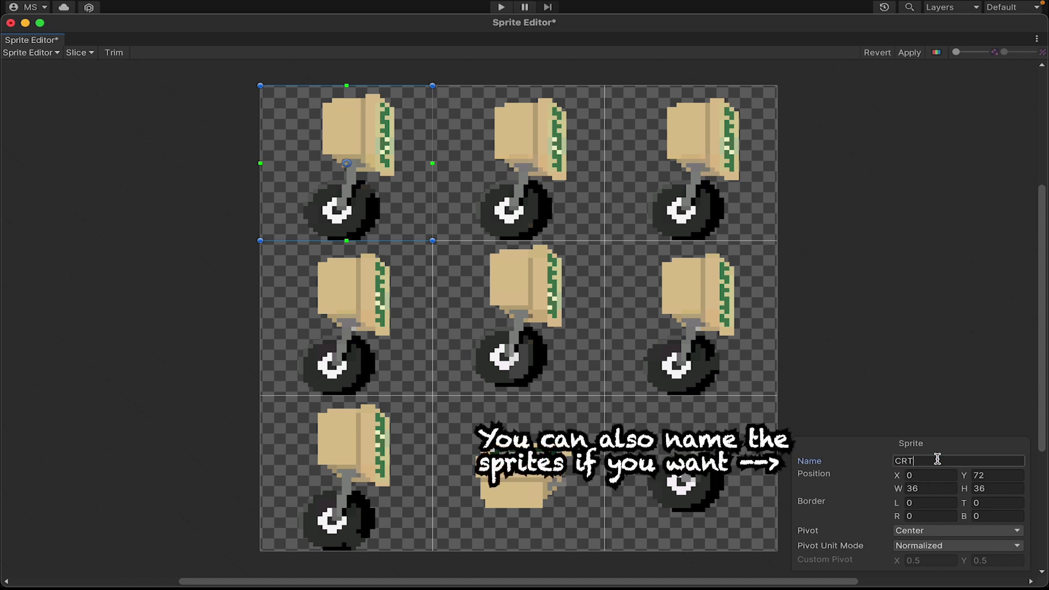
{"action": "type", "text": " Idle 1"}
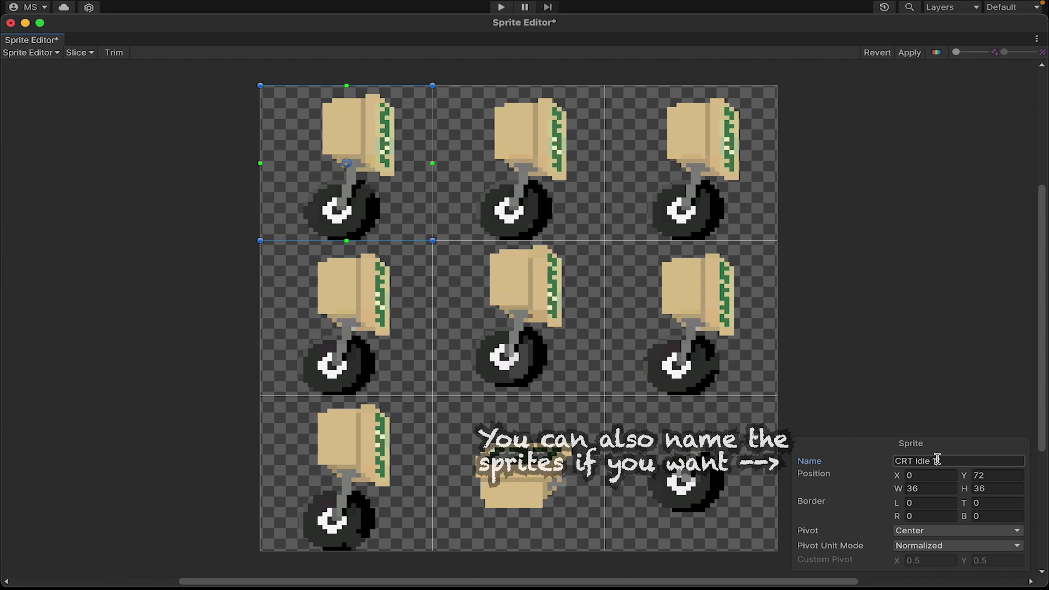
{"action": "left_click", "coordinate": [476, 144]}
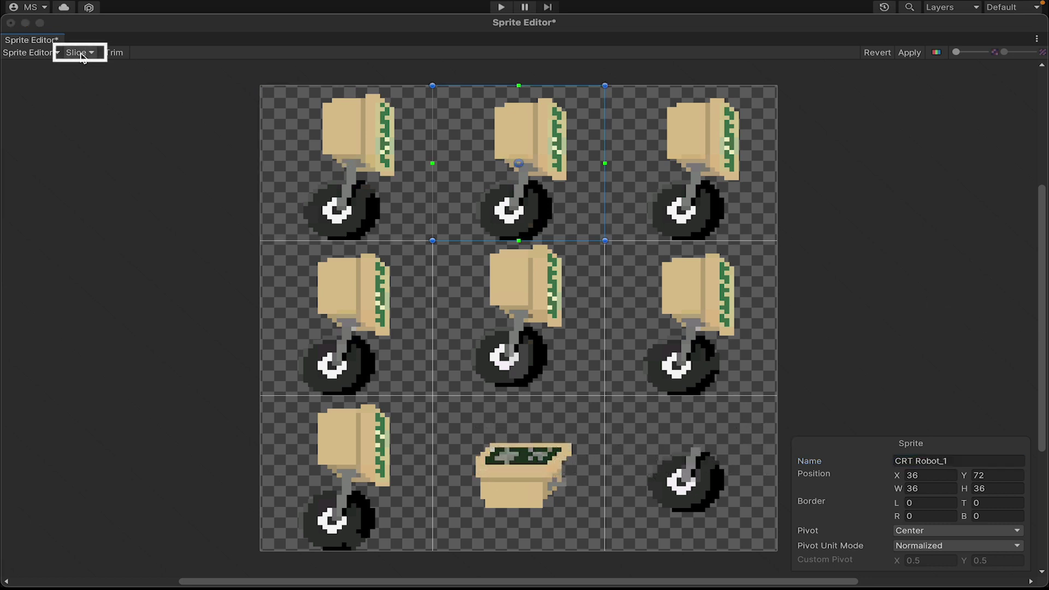
{"action": "left_click", "coordinate": [80, 52]}
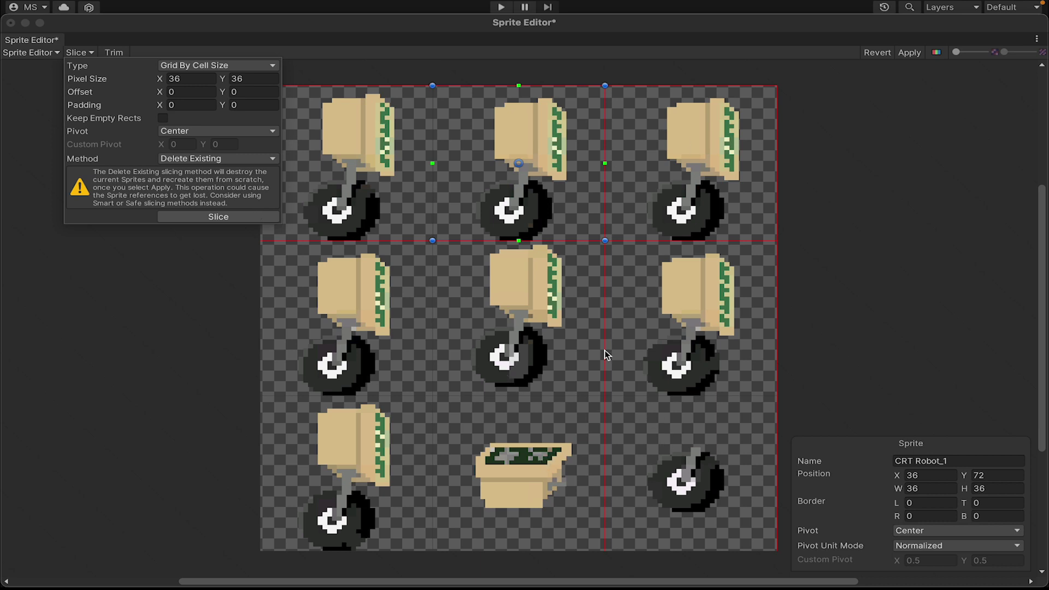
{"action": "left_click", "coordinate": [11, 23]}
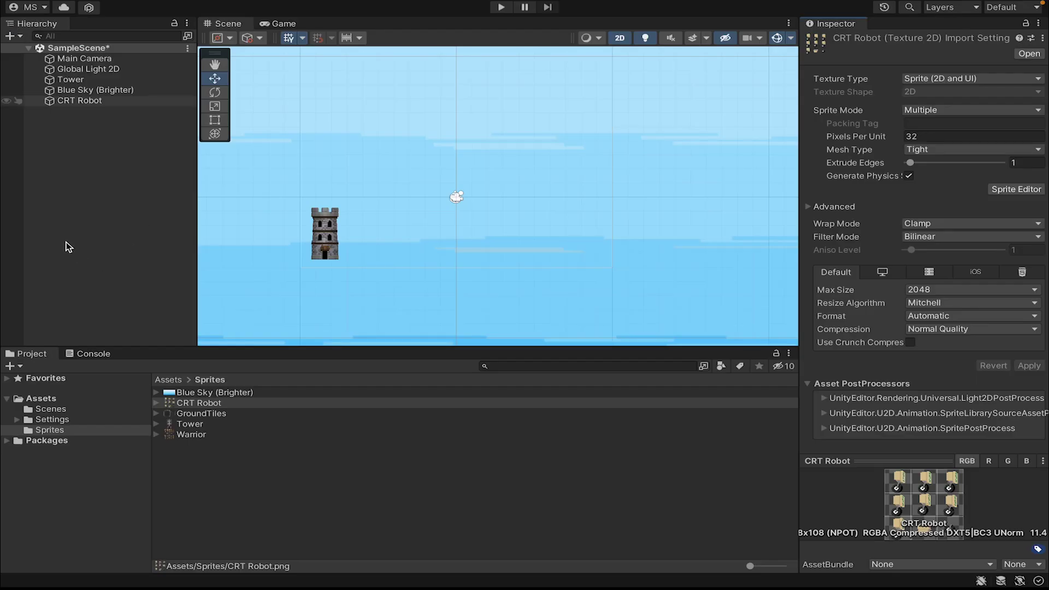
- Add CRT Robot_0 to the scene and move it down near the tower
{"action": "left_click", "coordinate": [158, 404]}
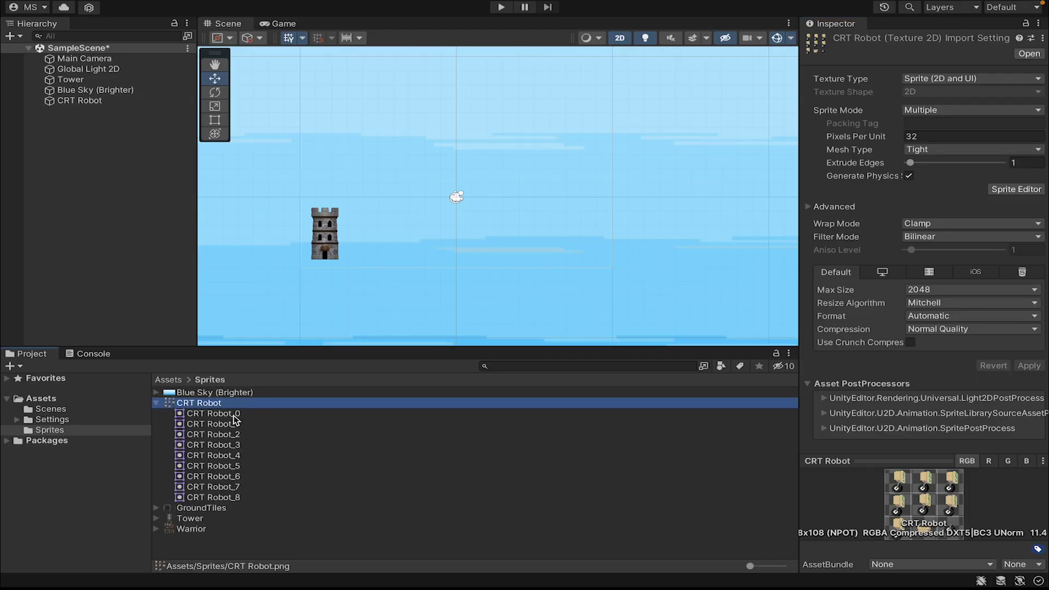
{"action": "left_click_drag", "start_coordinate": [234, 417], "coordinate": [86, 117]}
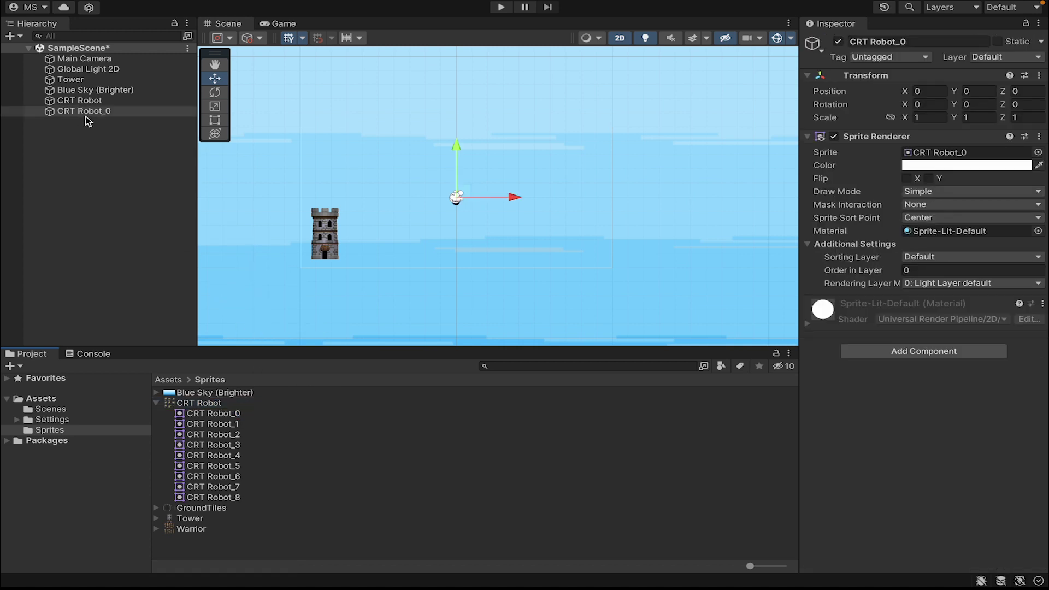
{"action": "left_click_drag", "start_coordinate": [468, 200], "coordinate": [409, 255]}
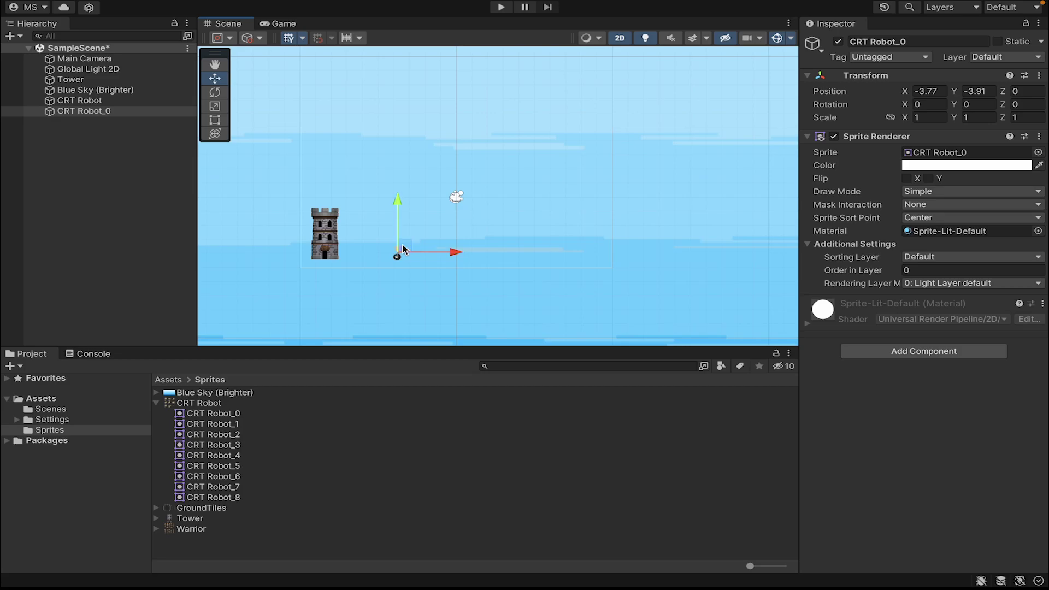
- Add Warrior_0 to the scene and move it down beside the robot
{"action": "left_click", "coordinate": [440, 285]}
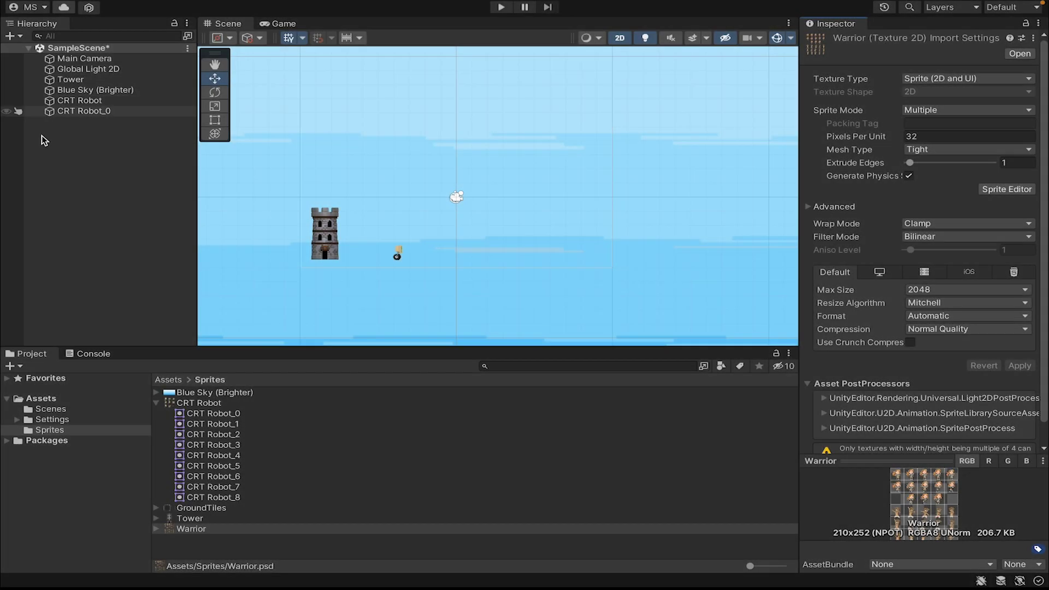
{"action": "left_click", "coordinate": [156, 529]}
{"action": "scroll", "coordinate": [206, 521], "scroll_direction": "down", "scroll_amount": 3}
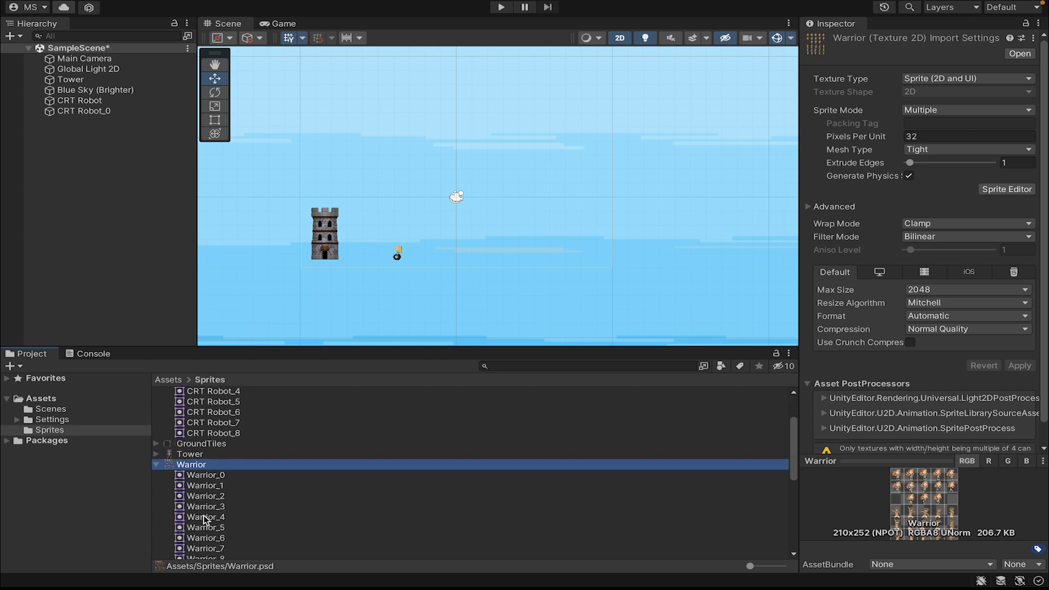
{"action": "left_click", "coordinate": [209, 476]}
{"action": "left_click_drag", "start_coordinate": [209, 476], "coordinate": [77, 133]}
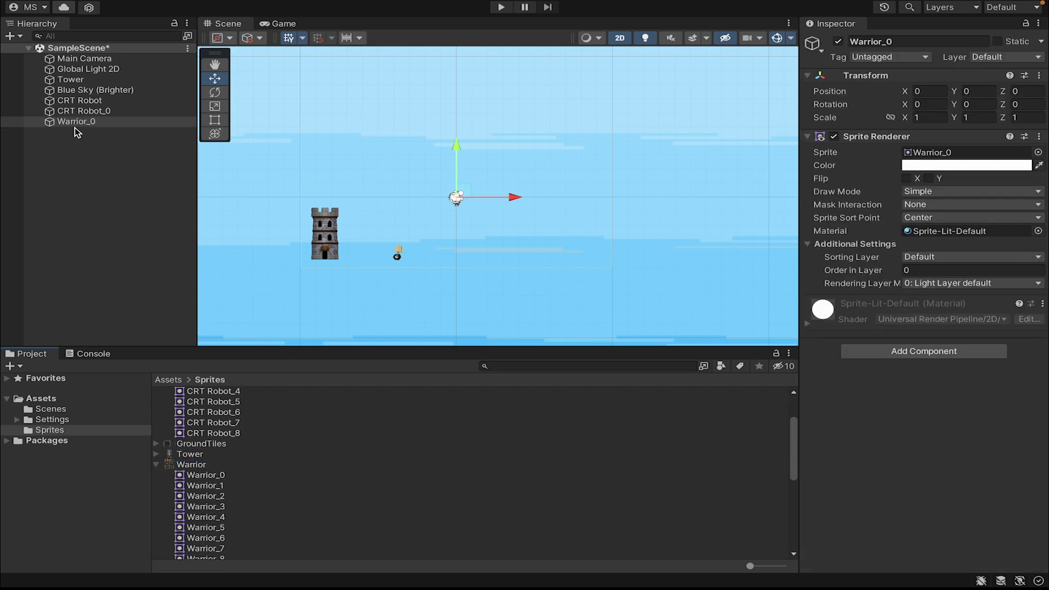
{"action": "left_click_drag", "start_coordinate": [467, 192], "coordinate": [463, 244]}
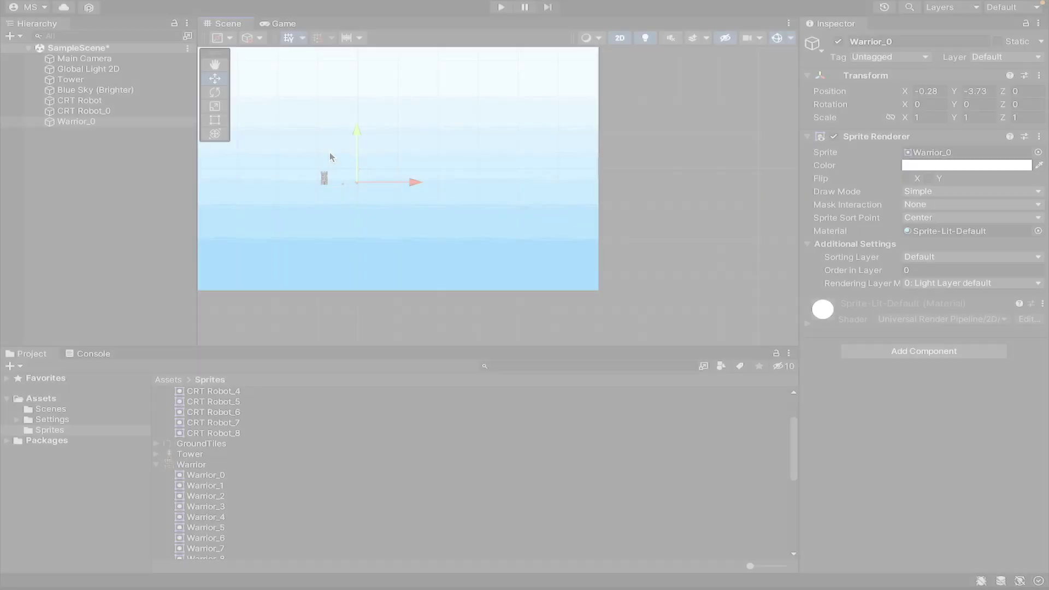
- Set the Blue Sky (Brighter) Transform Scale X and Y to 0.2
{"action": "key", "text": "w"}
{"action": "scroll", "coordinate": [330, 156], "scroll_direction": "up", "scroll_amount": 5}
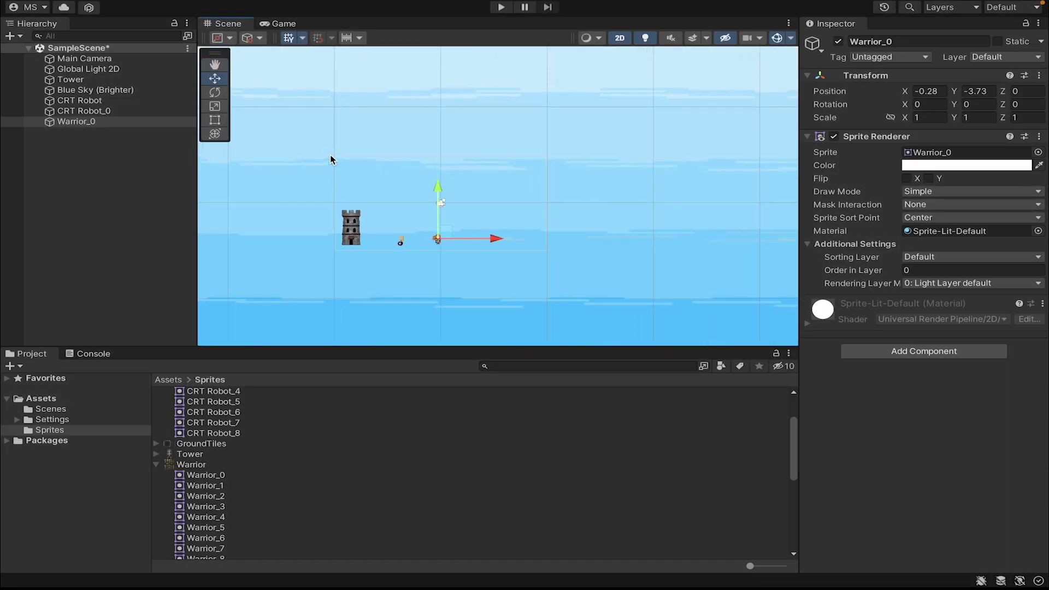
{"action": "left_click", "coordinate": [110, 90]}
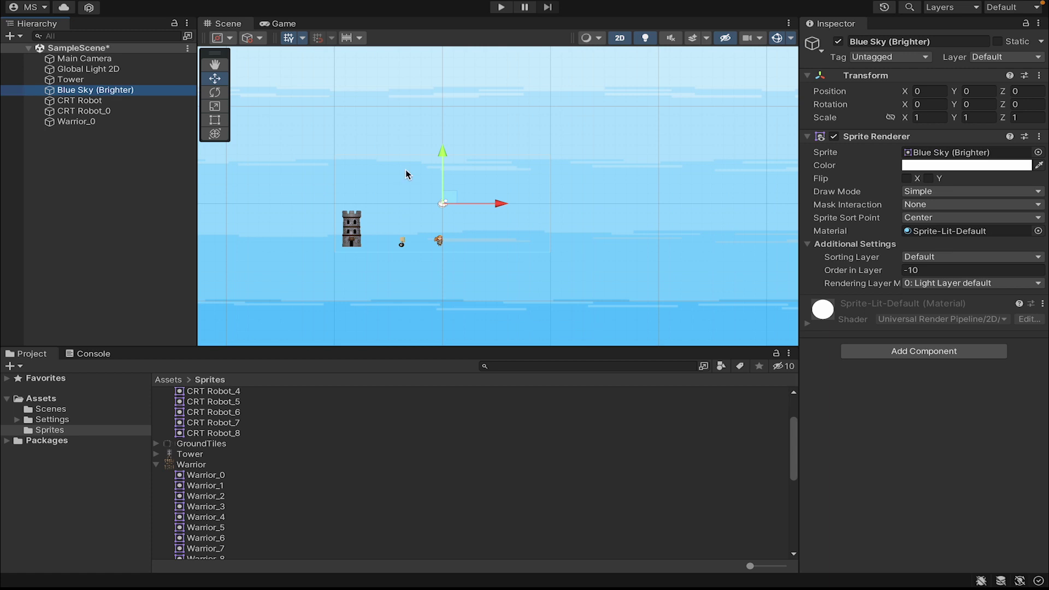
{"action": "scroll", "coordinate": [405, 175], "scroll_direction": "down", "scroll_amount": 1}
{"action": "scroll", "coordinate": [405, 175], "scroll_direction": "down", "scroll_amount": 3}
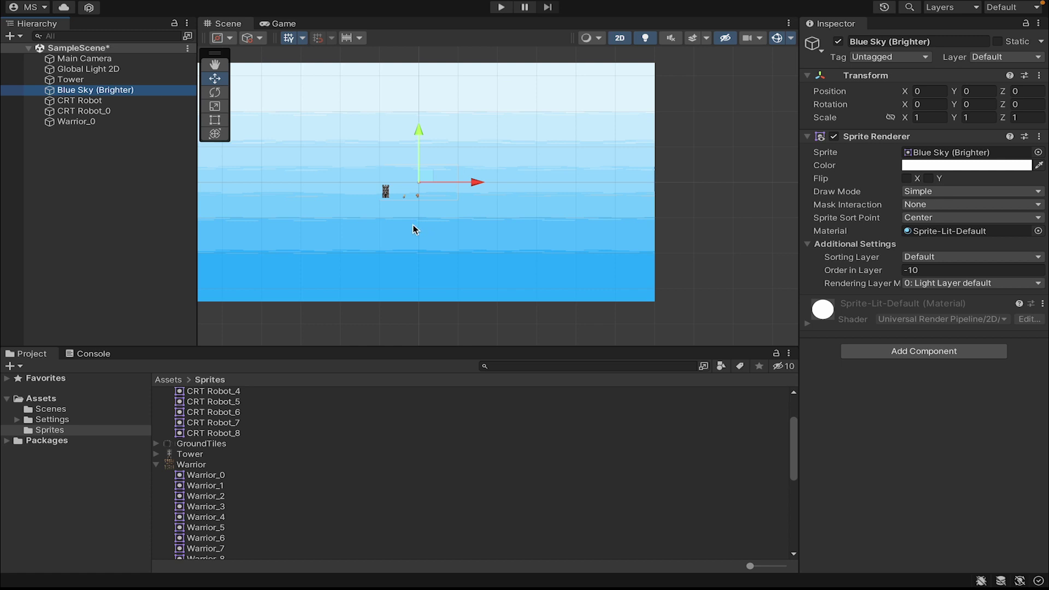
{"action": "left_click", "coordinate": [923, 117]}
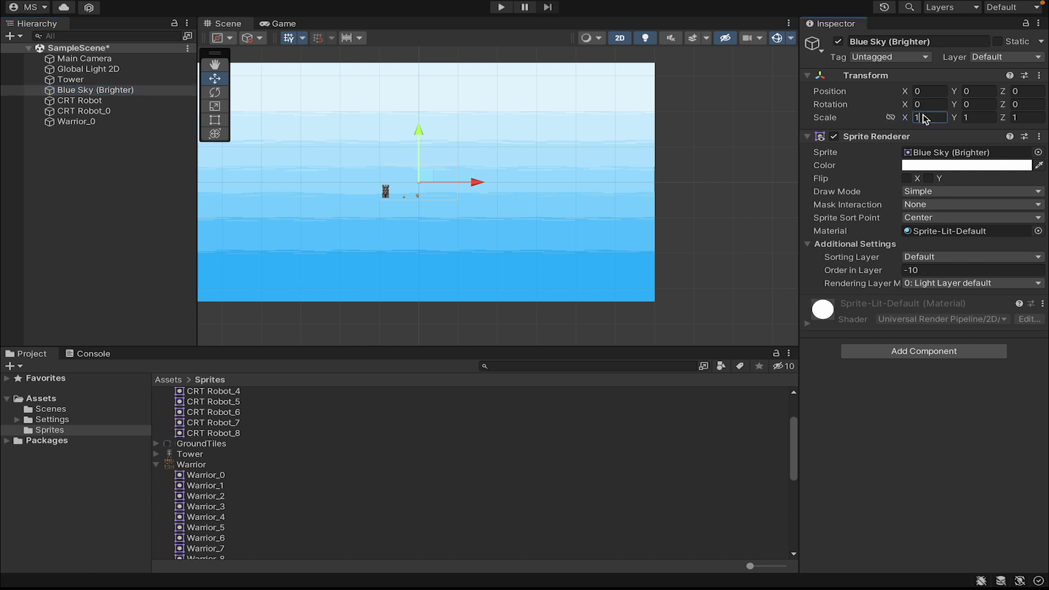
{"action": "type", "text": ".1"}
{"action": "key", "text": "Tab"}
{"action": "type", "text": ".1"}
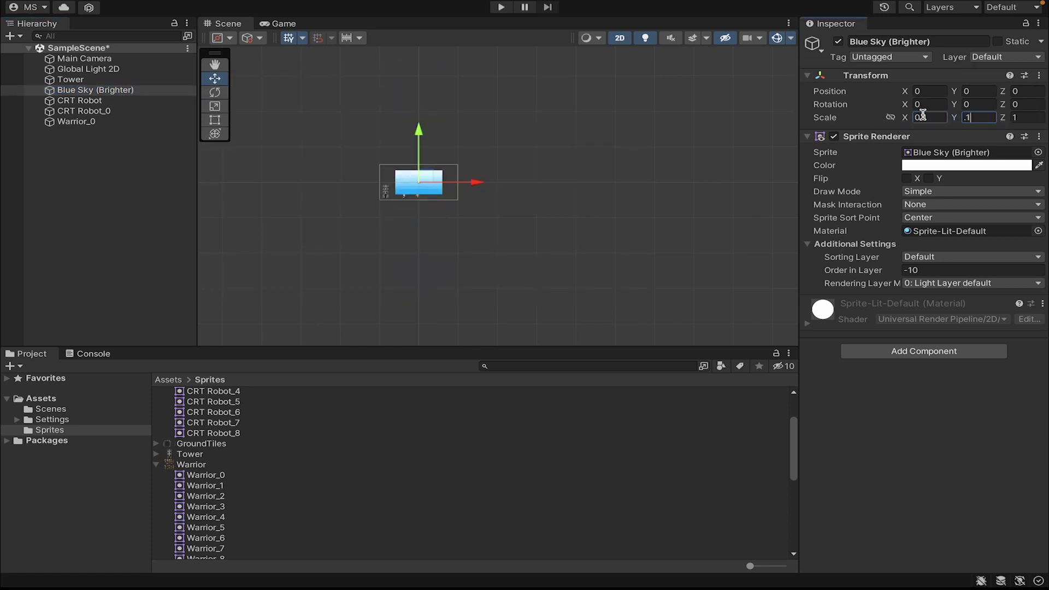
{"action": "left_click", "coordinate": [923, 116]}
{"action": "type", "text": "0.2"}
{"action": "key", "text": "Tab"}
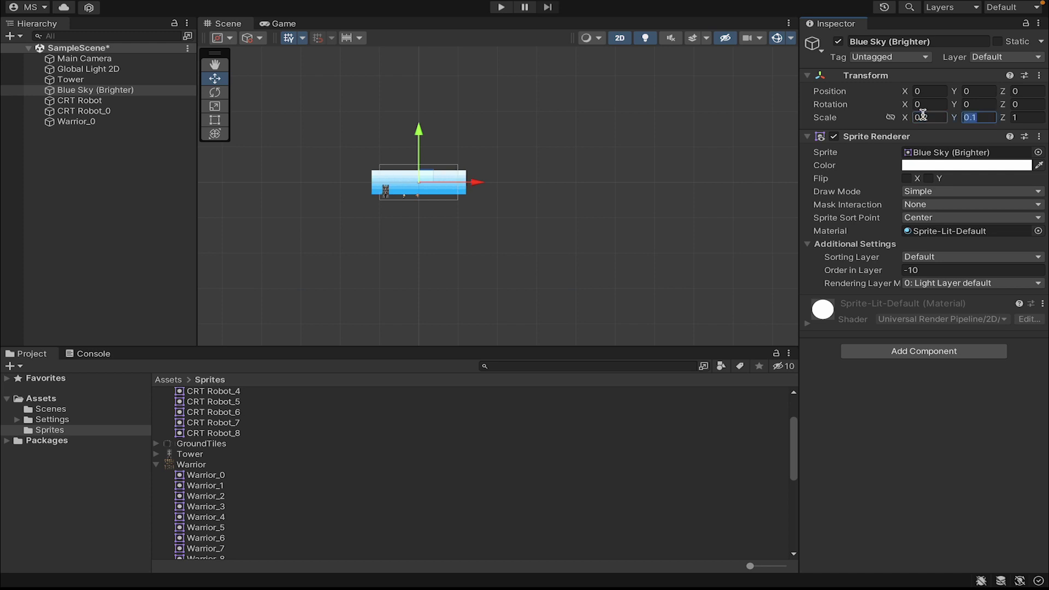
{"action": "type", "text": "0.2"}
{"action": "key", "text": "Tab"}
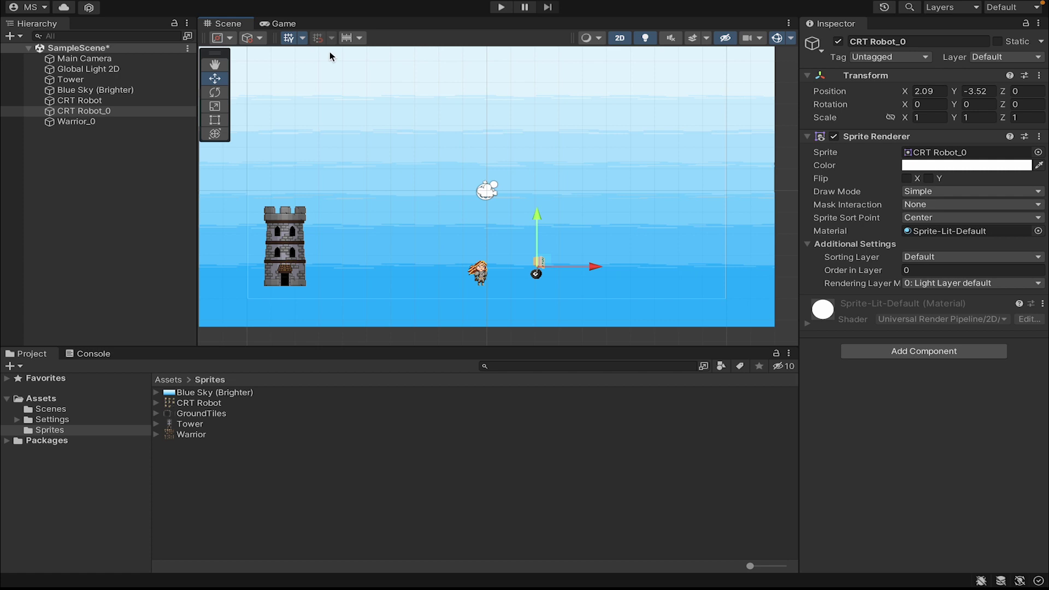
{"action": "left_click", "coordinate": [290, 25]}
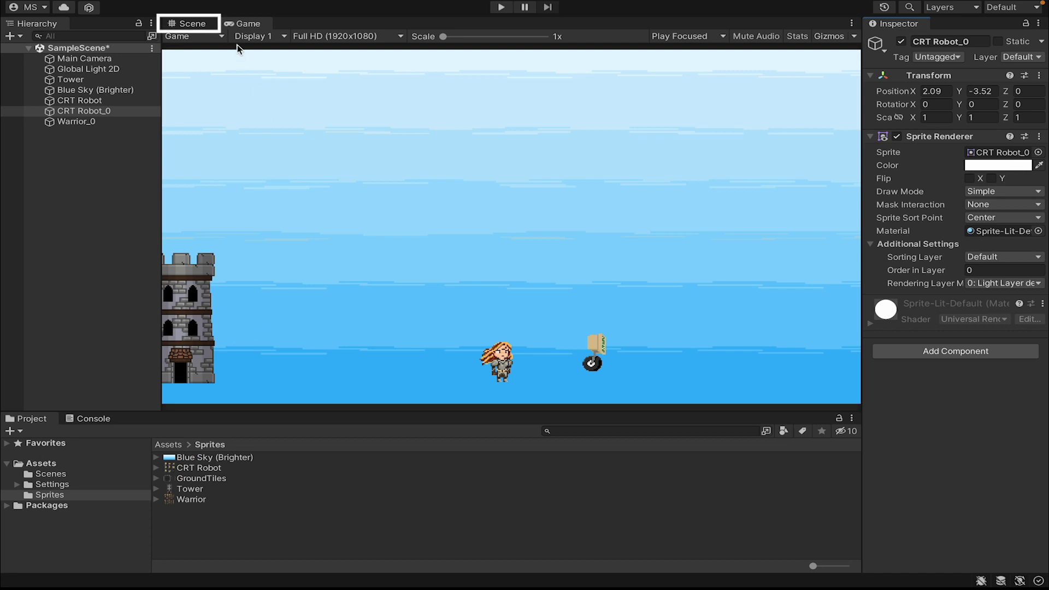
{"action": "left_click", "coordinate": [192, 24]}
{"action": "scroll", "coordinate": [313, 244], "scroll_direction": "down", "scroll_amount": 3}
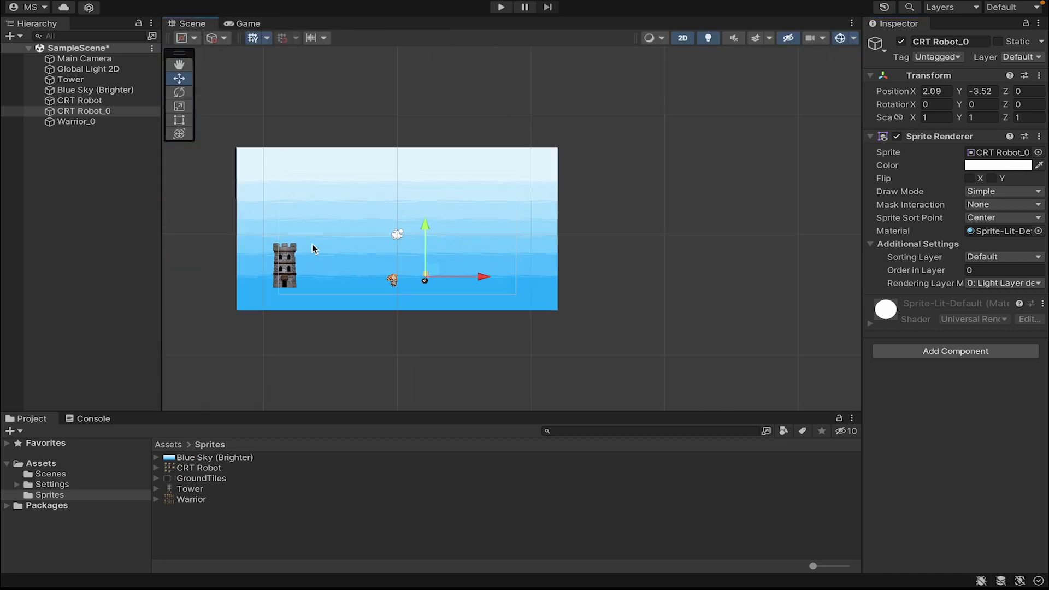
{"action": "left_click", "coordinate": [83, 89]}
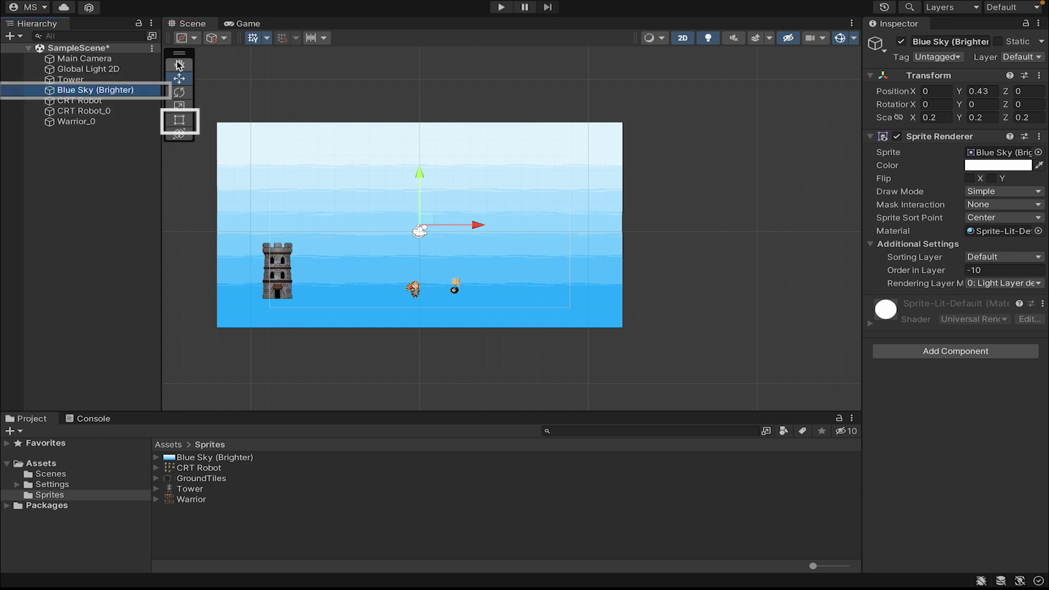
- Resize the sky background with the Rect Tool so its corners match the camera frame
{"action": "left_click", "coordinate": [179, 119]}
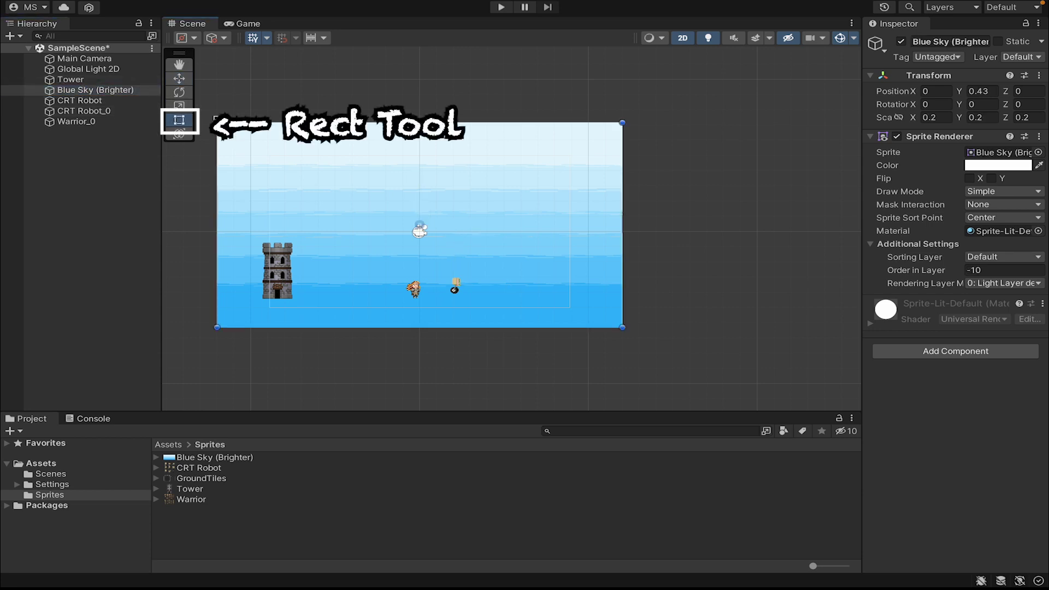
{"action": "left_click_drag", "start_coordinate": [217, 123], "coordinate": [271, 152]}
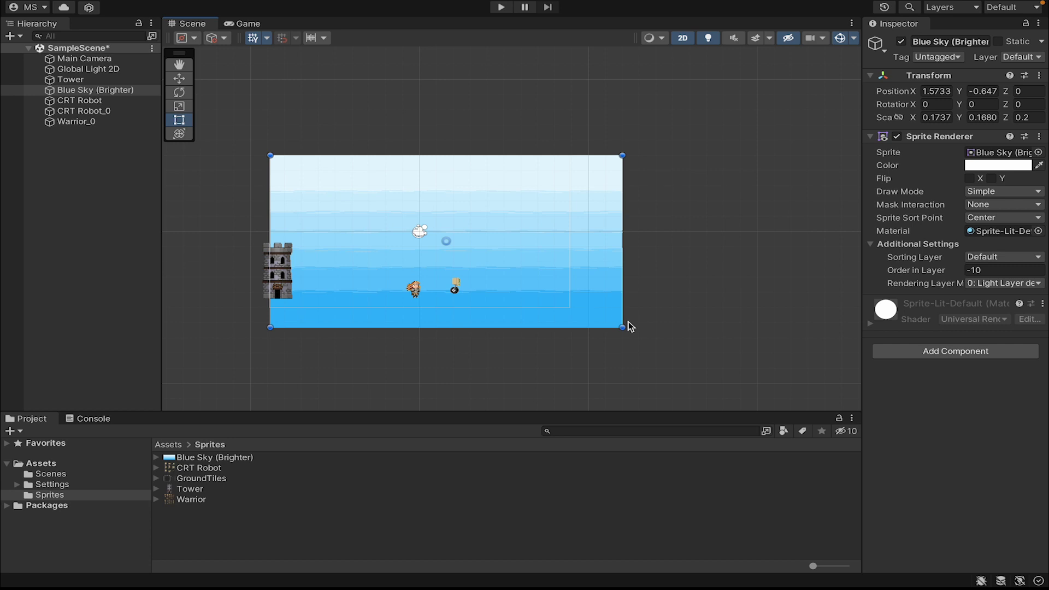
{"action": "left_click_drag", "start_coordinate": [628, 323], "coordinate": [571, 309]}
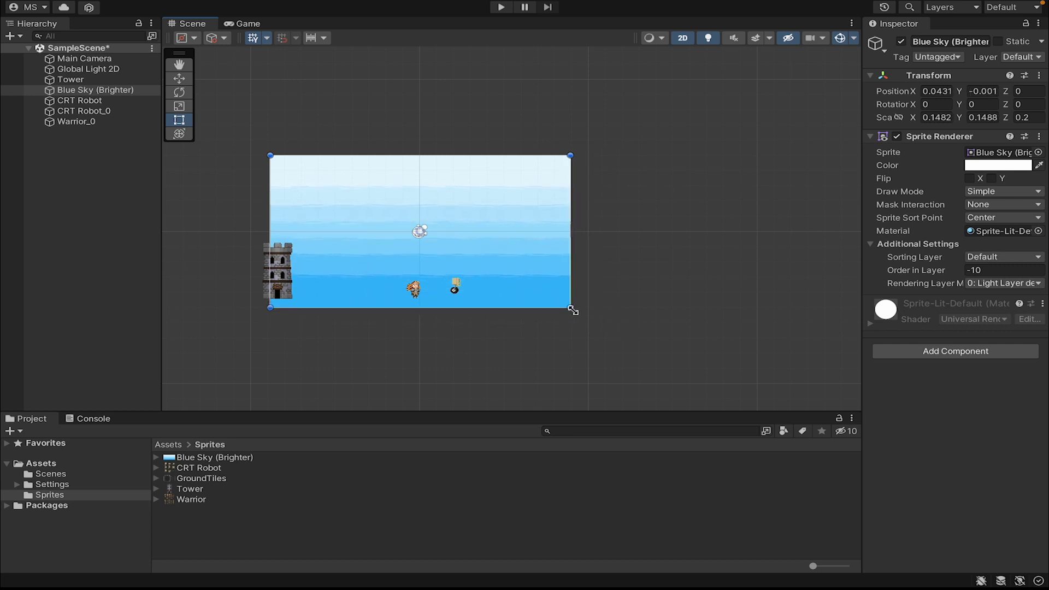
- Move the Tower right inside the camera frame and preview the layout in the Game view
{"action": "left_click", "coordinate": [86, 79]}
{"action": "key", "text": "w"}
{"action": "left_click_drag", "start_coordinate": [316, 248], "coordinate": [348, 248]}
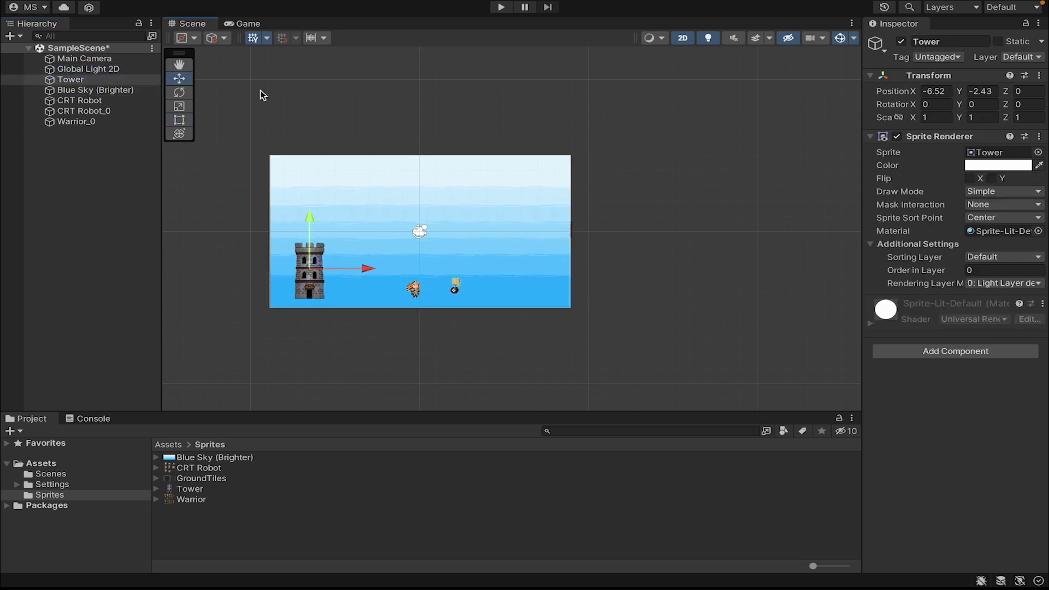
{"action": "left_click", "coordinate": [248, 25]}
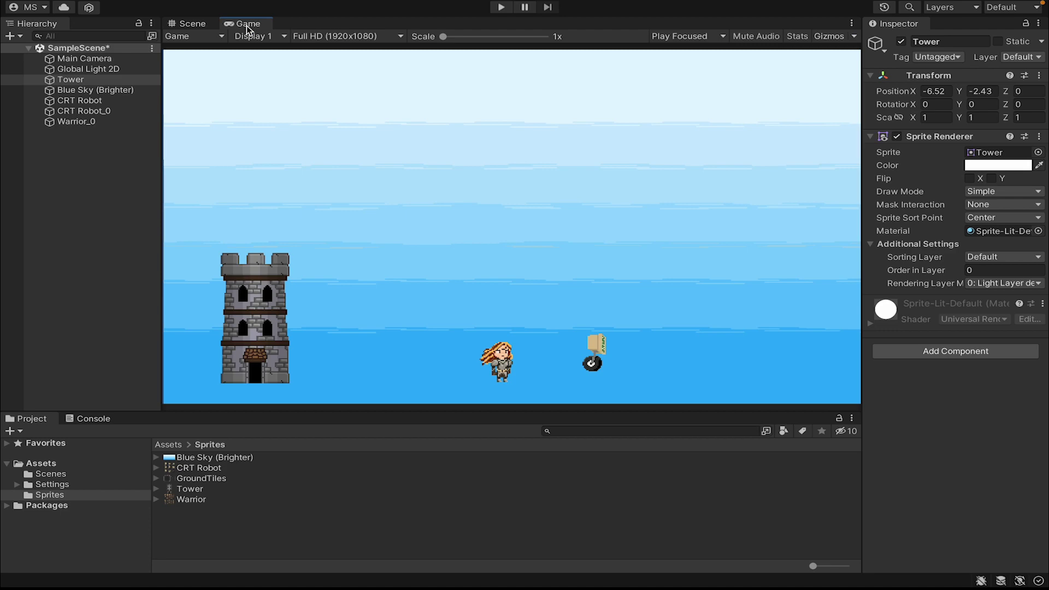